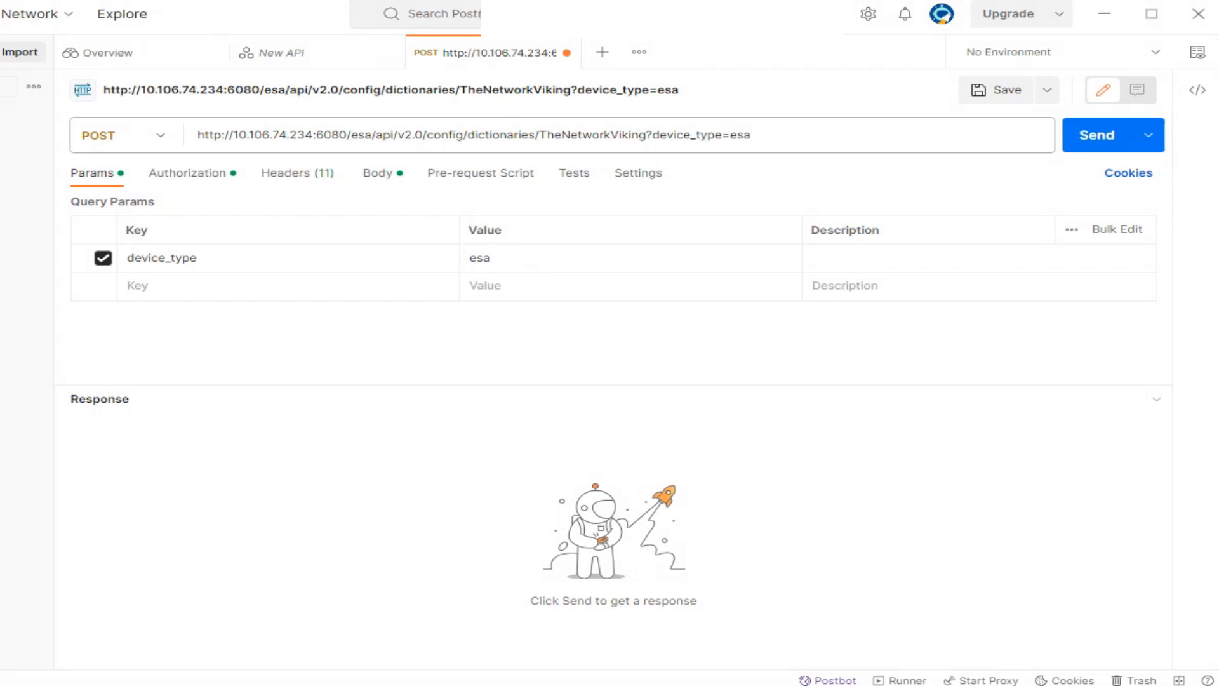
click(126, 135)
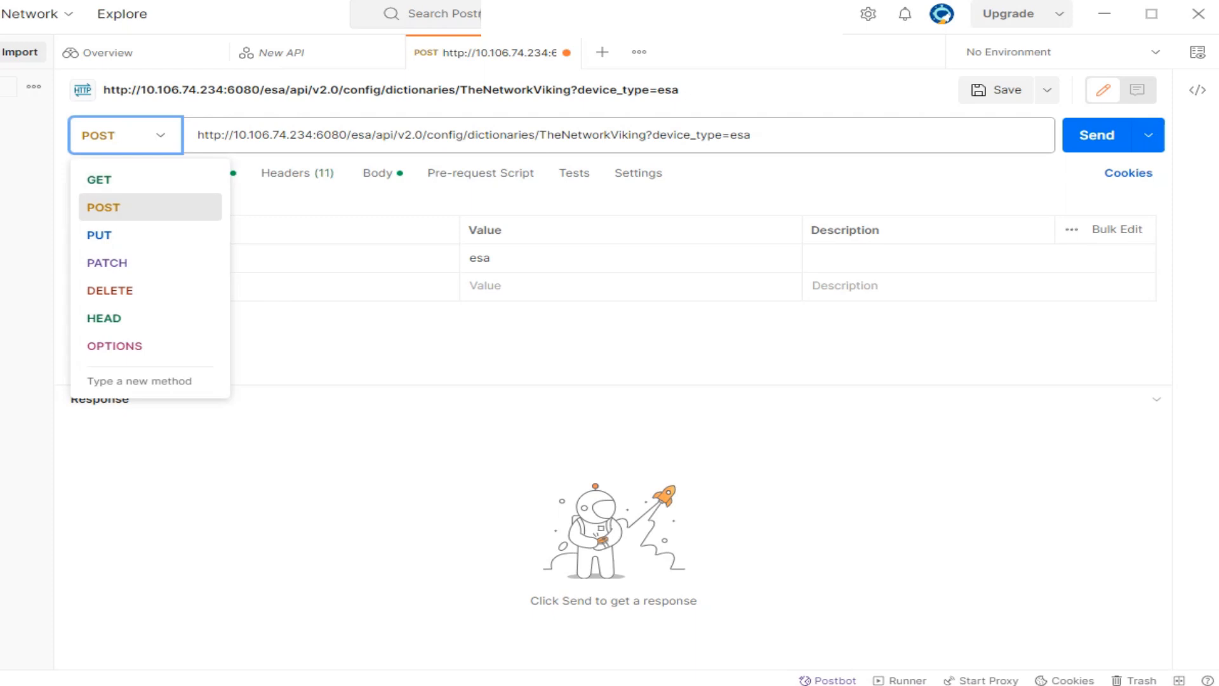
click(104, 207)
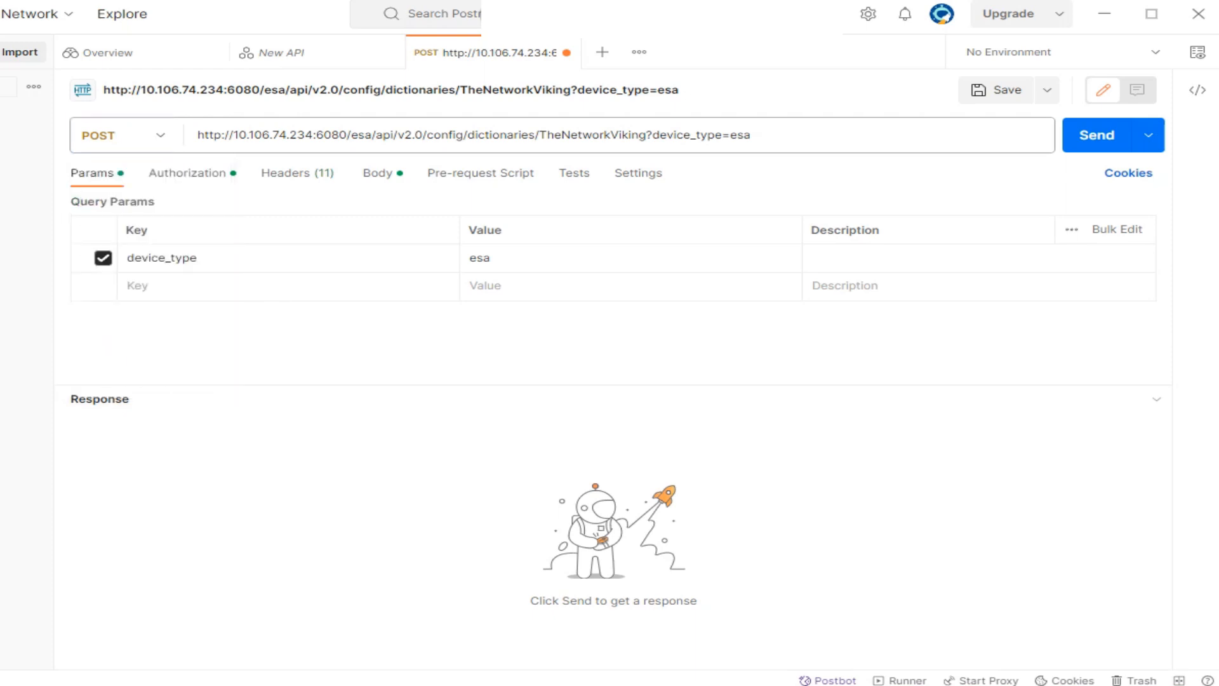
double_click(502, 135)
drag(467, 135, 240, 135)
click(238, 134)
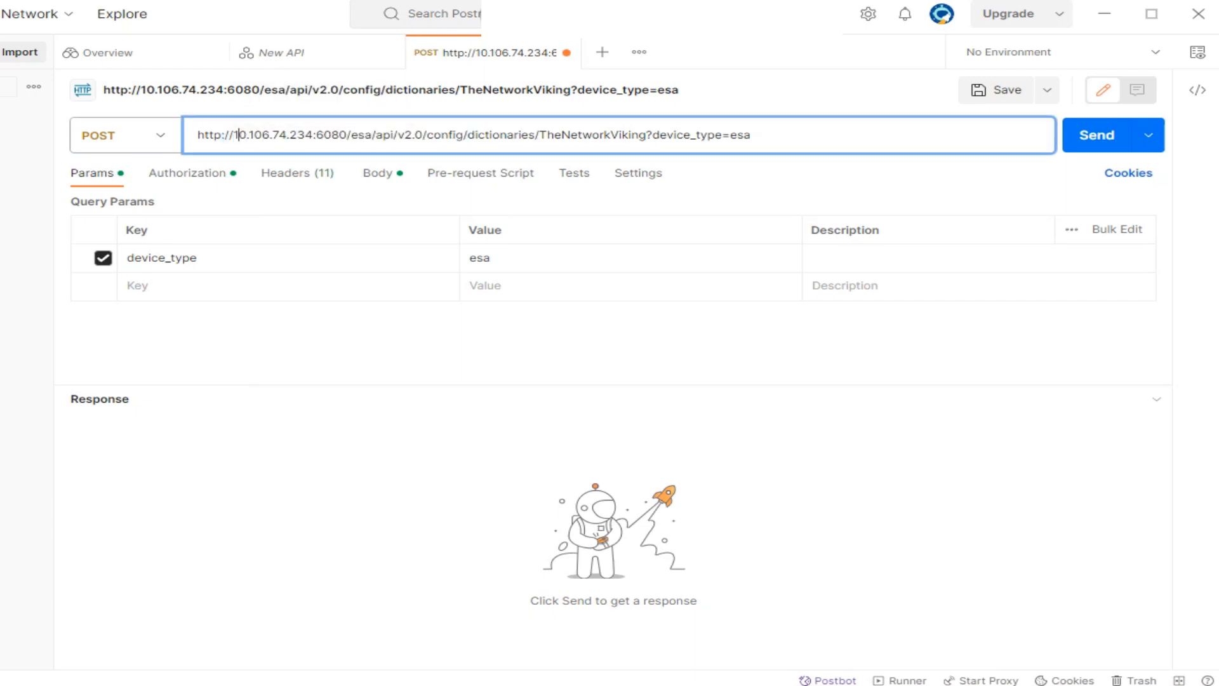
drag(313, 135, 248, 134)
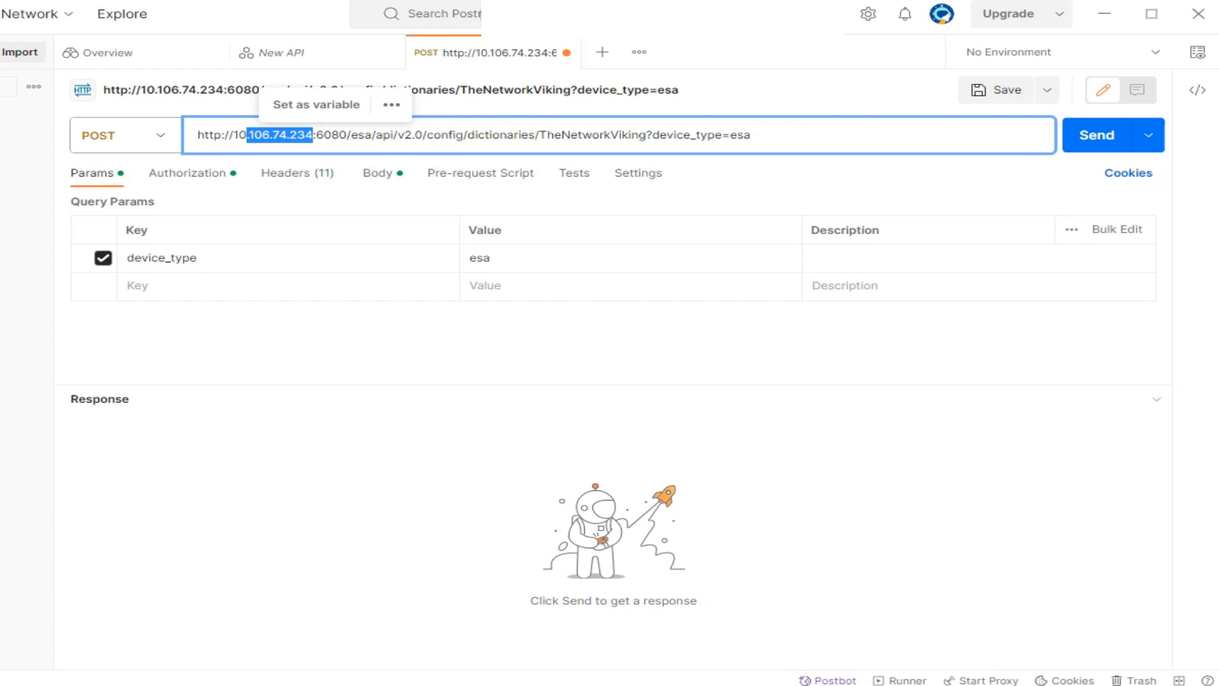
drag(347, 135, 539, 135)
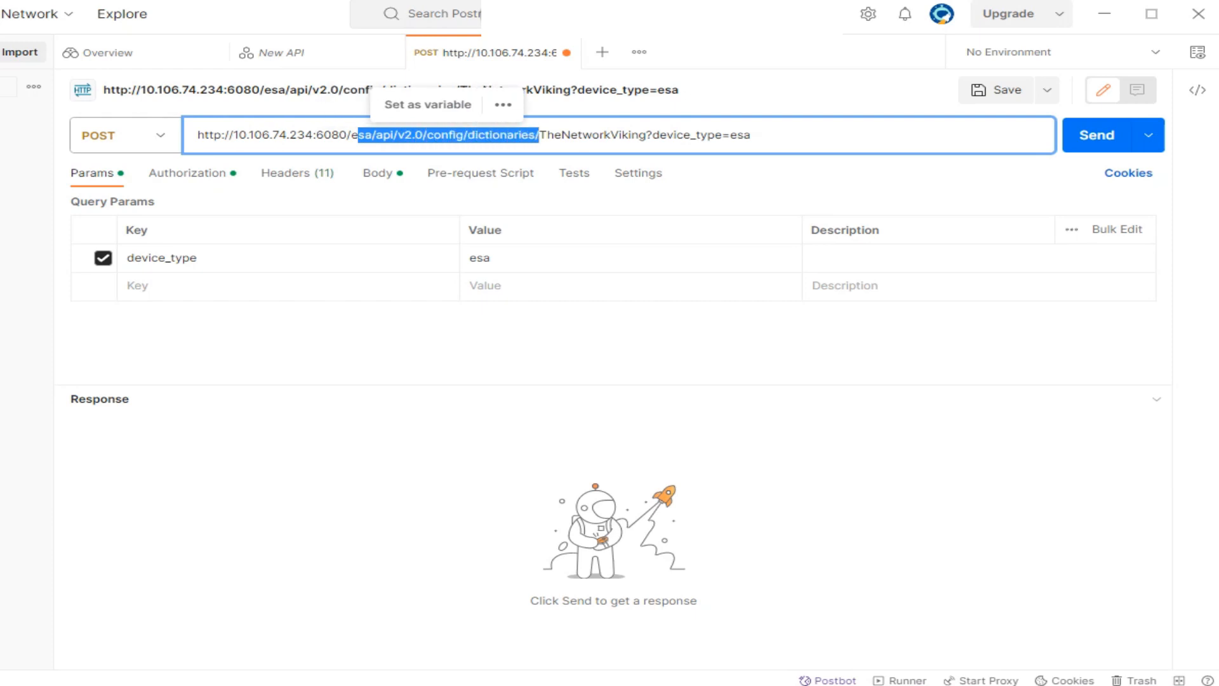
drag(652, 135, 539, 135)
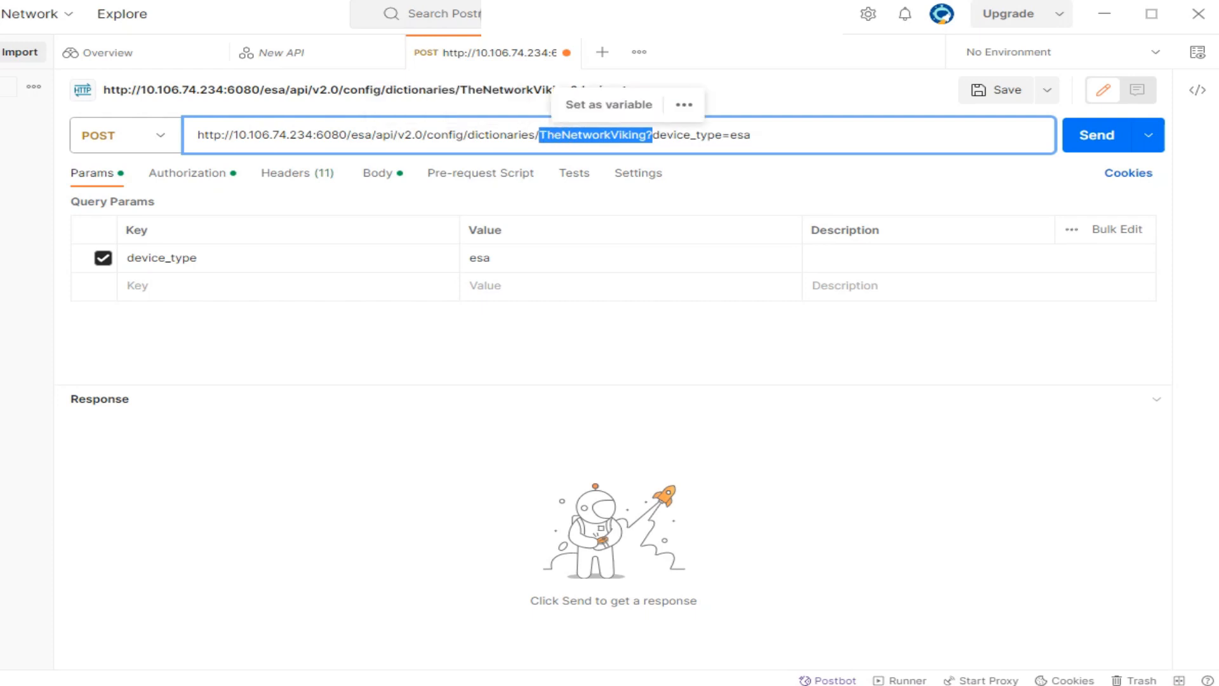
click(633, 134)
click(646, 134)
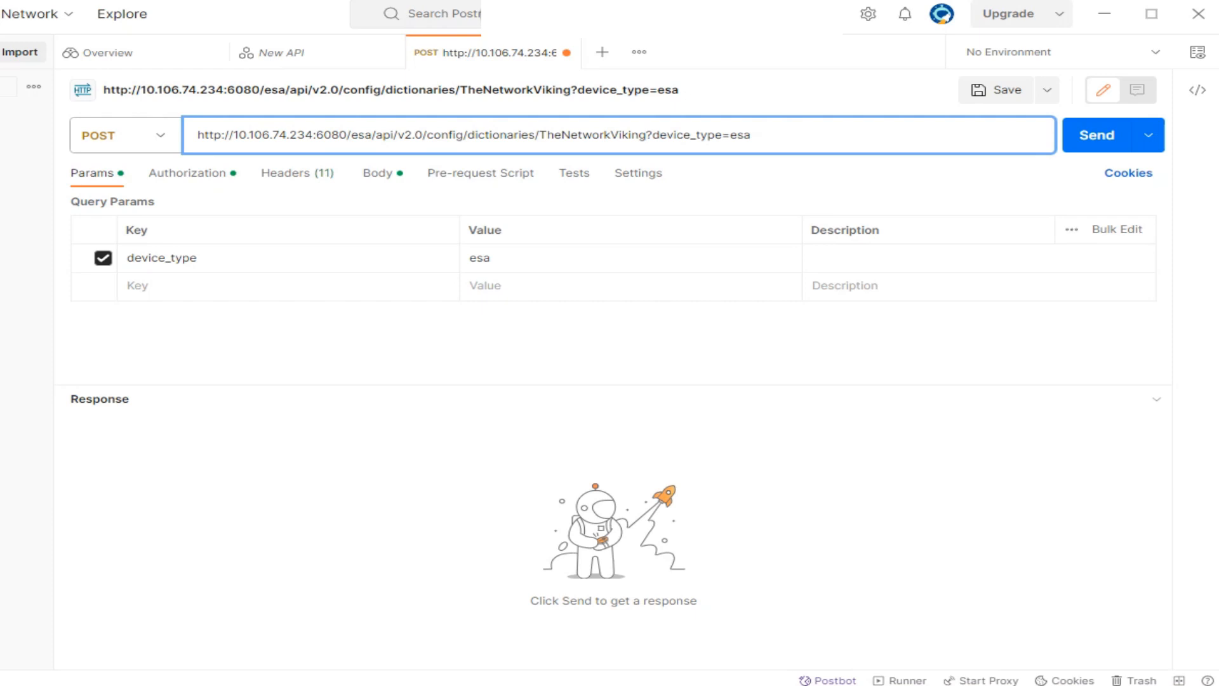
Append Abbas to the dictionary name so the URL reads TheNetworkVikingAbbas with device_type=esa.
text(Abbas)
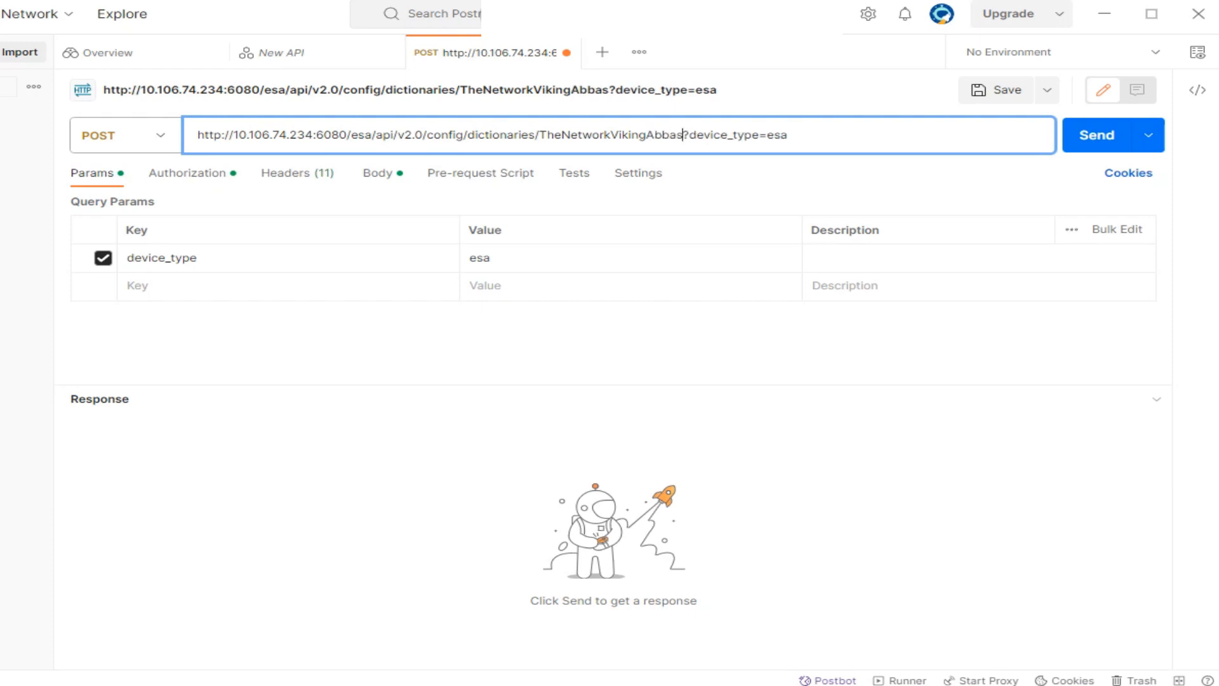
key(ctrl+shift+Left)
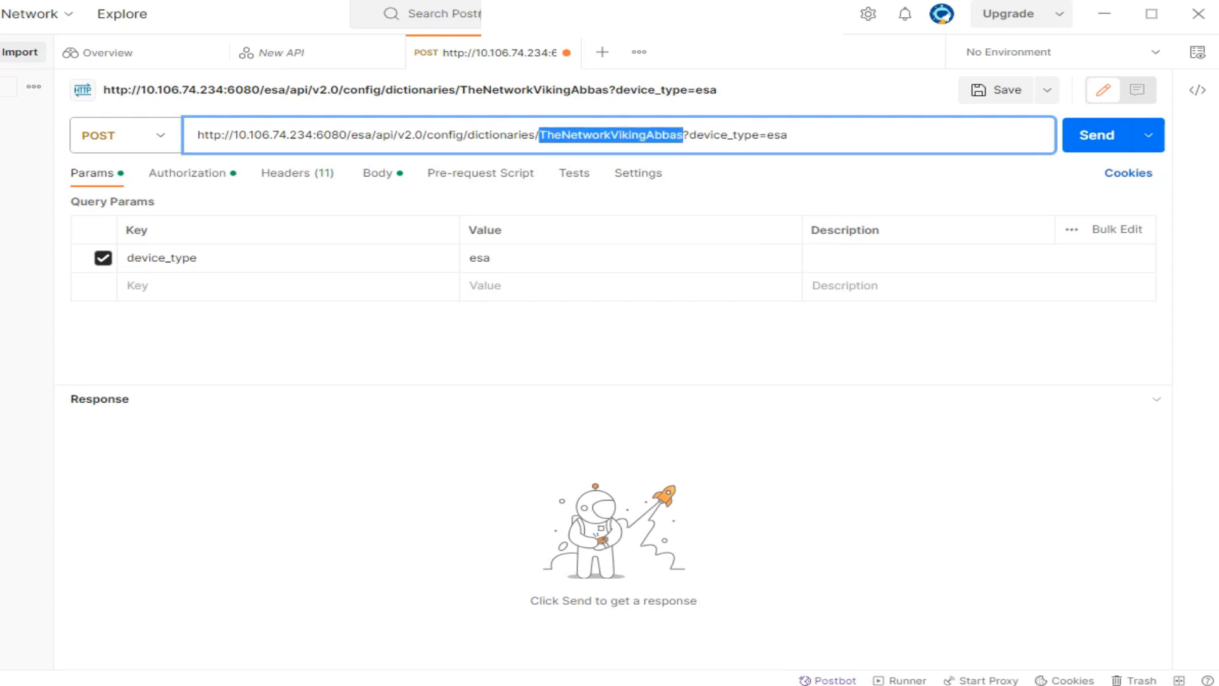
click(697, 136)
drag(683, 135, 787, 134)
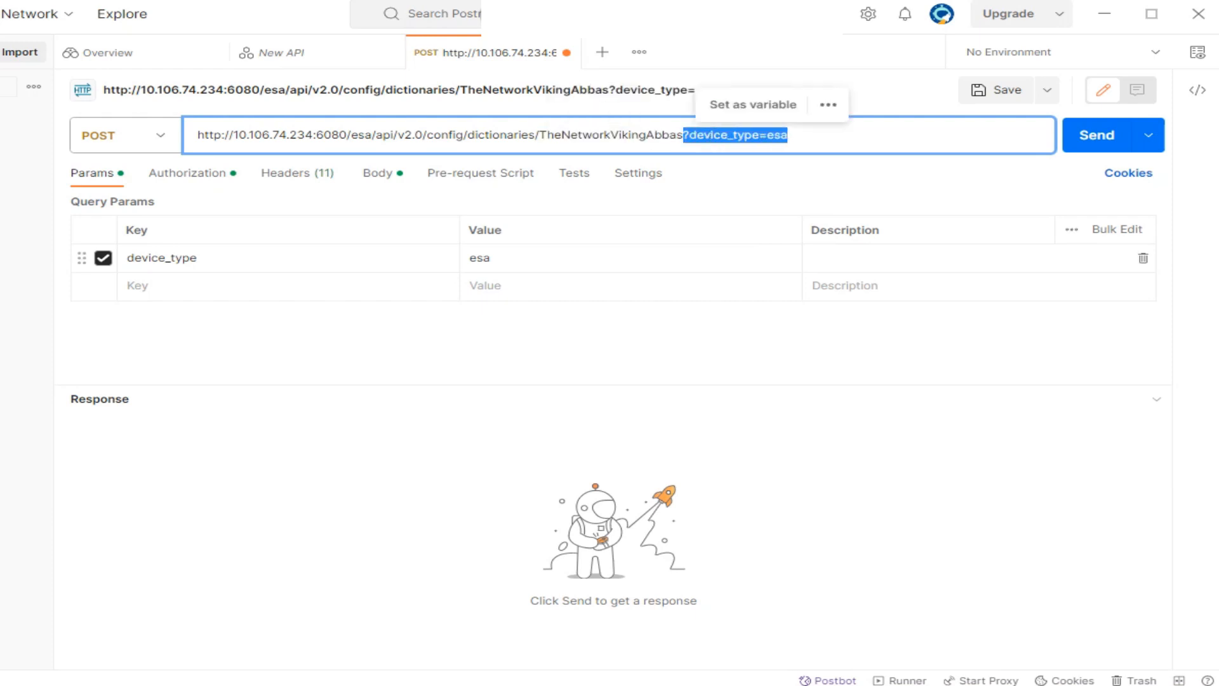
Add a test=temp query parameter, then delete it, leaving only device_type=esa.
click(138, 286)
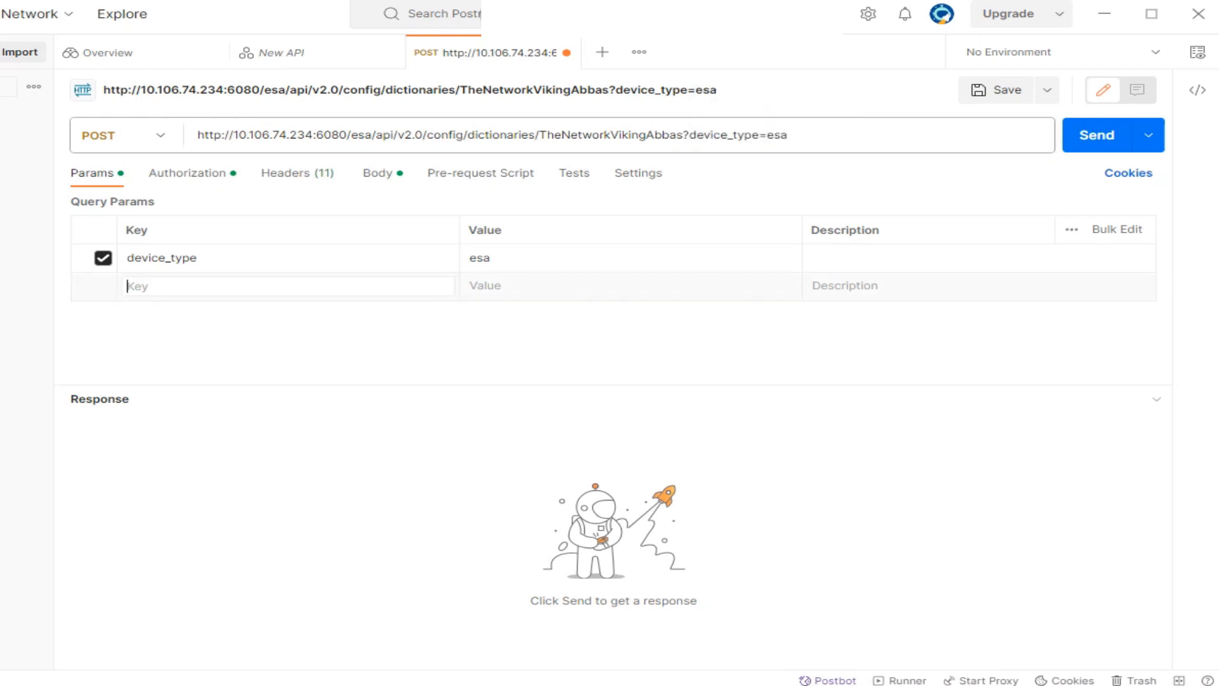
text(test)
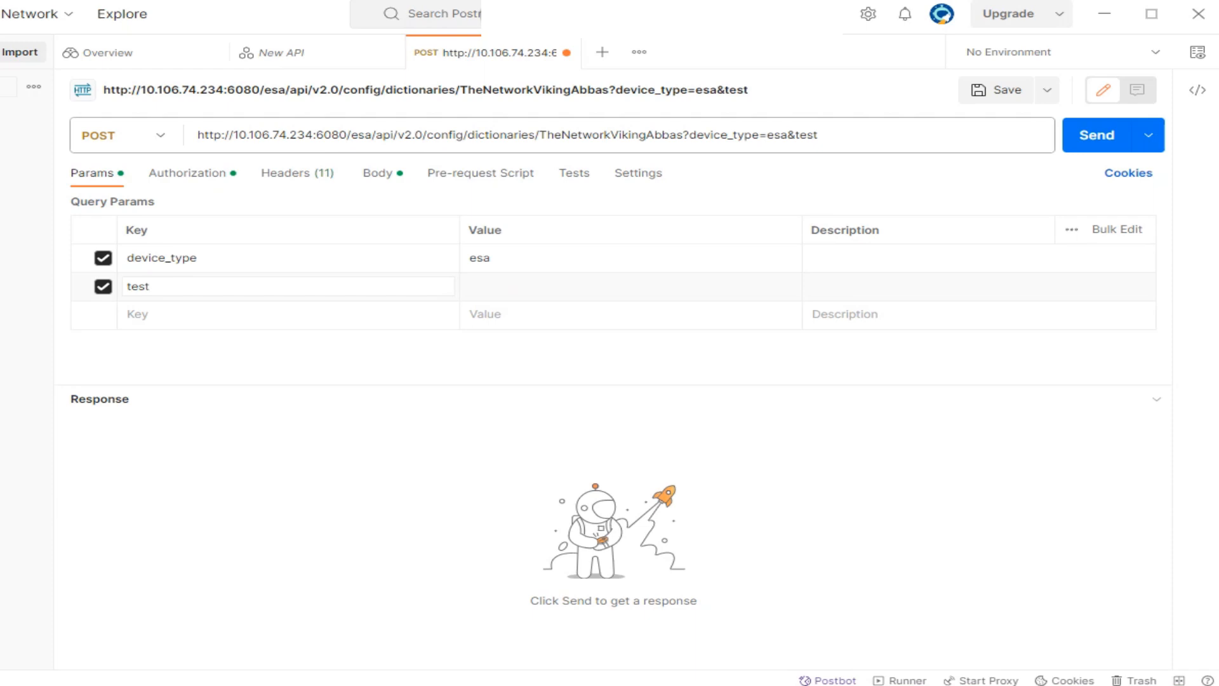
drag(819, 135, 788, 135)
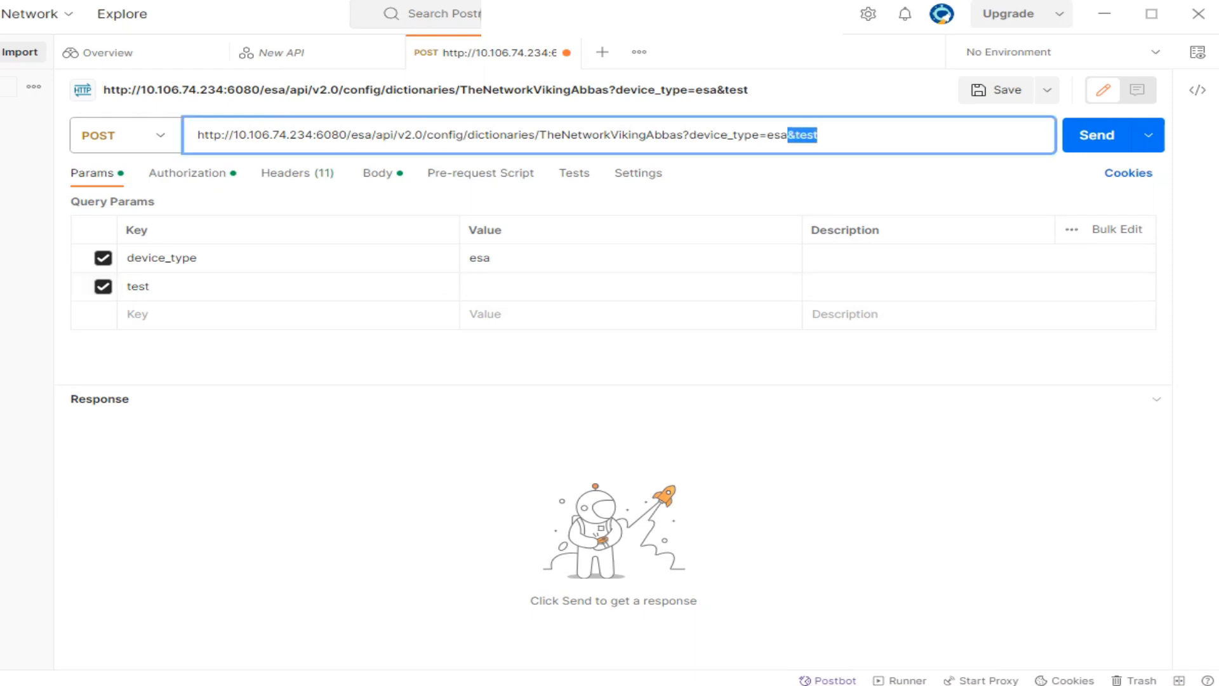
click(631, 286)
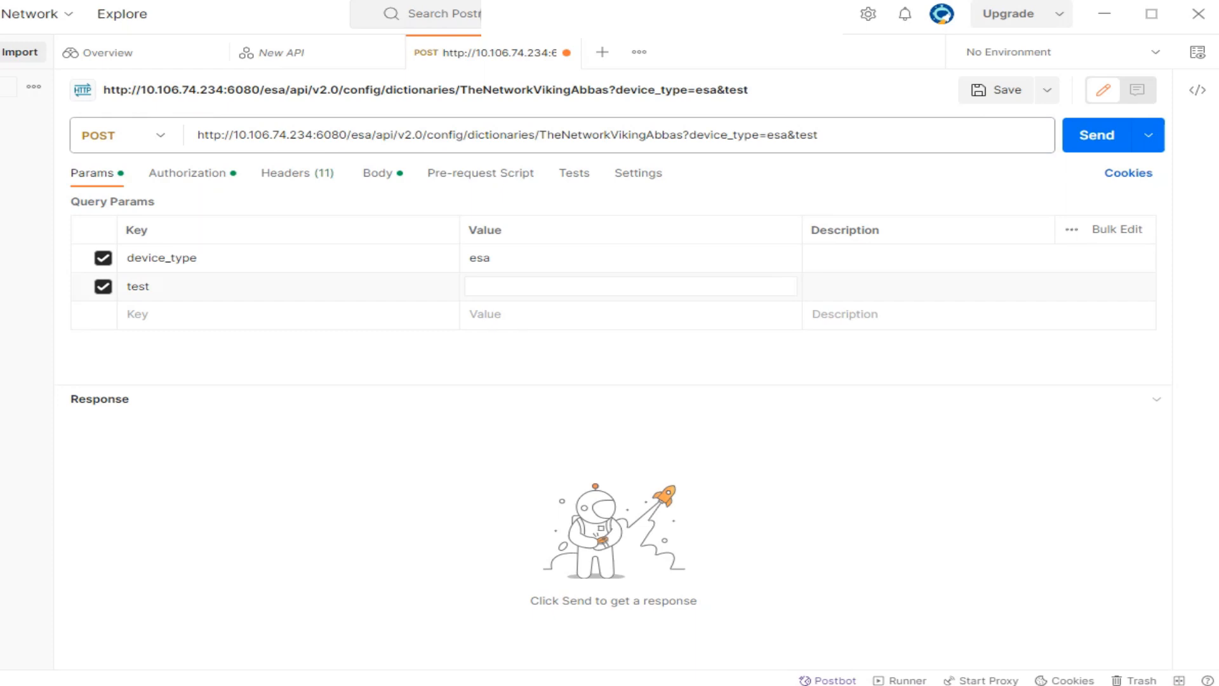
text(temp)
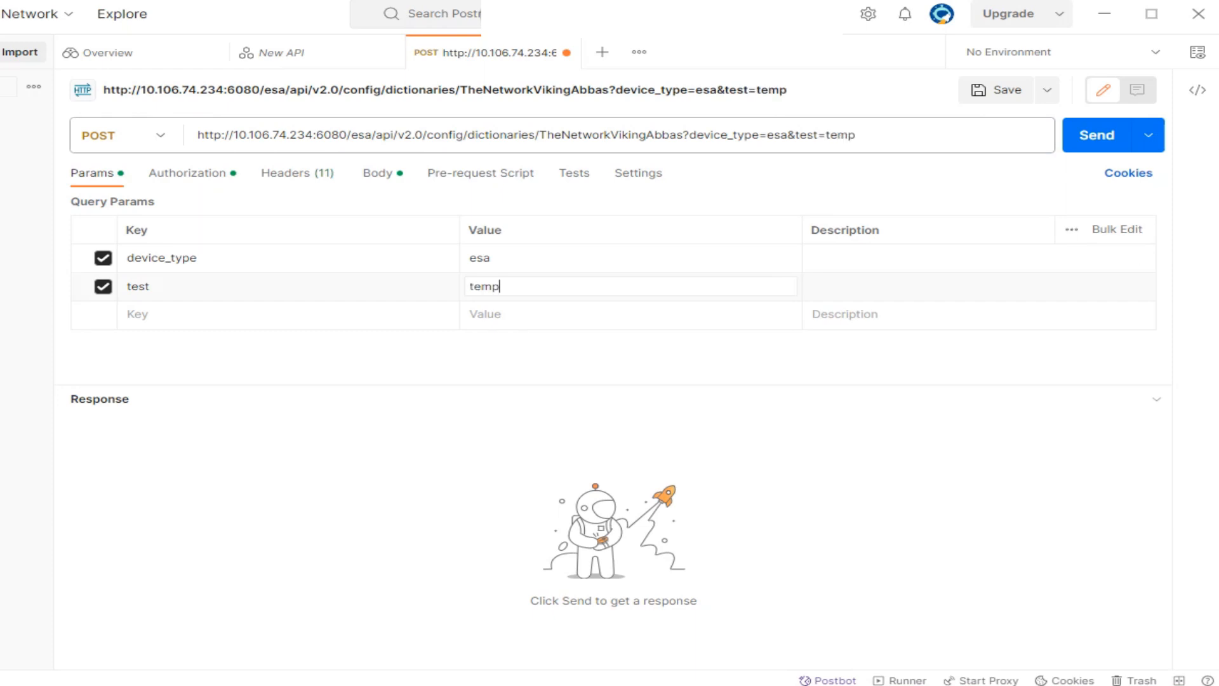
drag(856, 135, 795, 135)
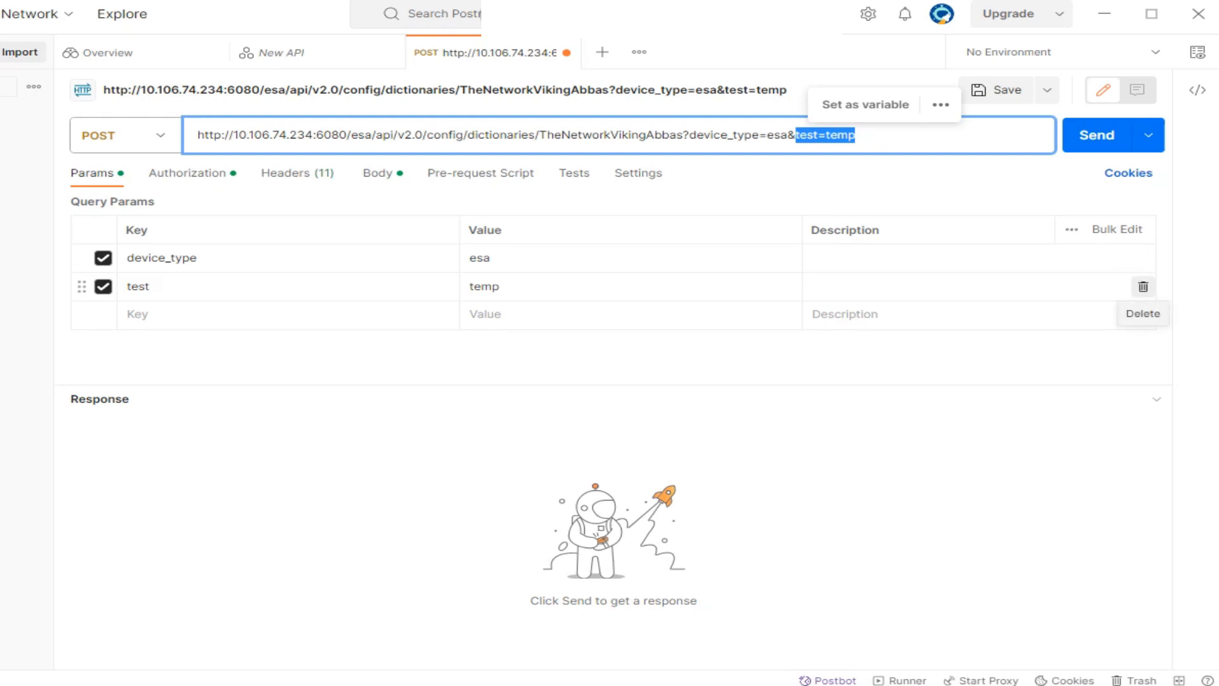
click(1142, 286)
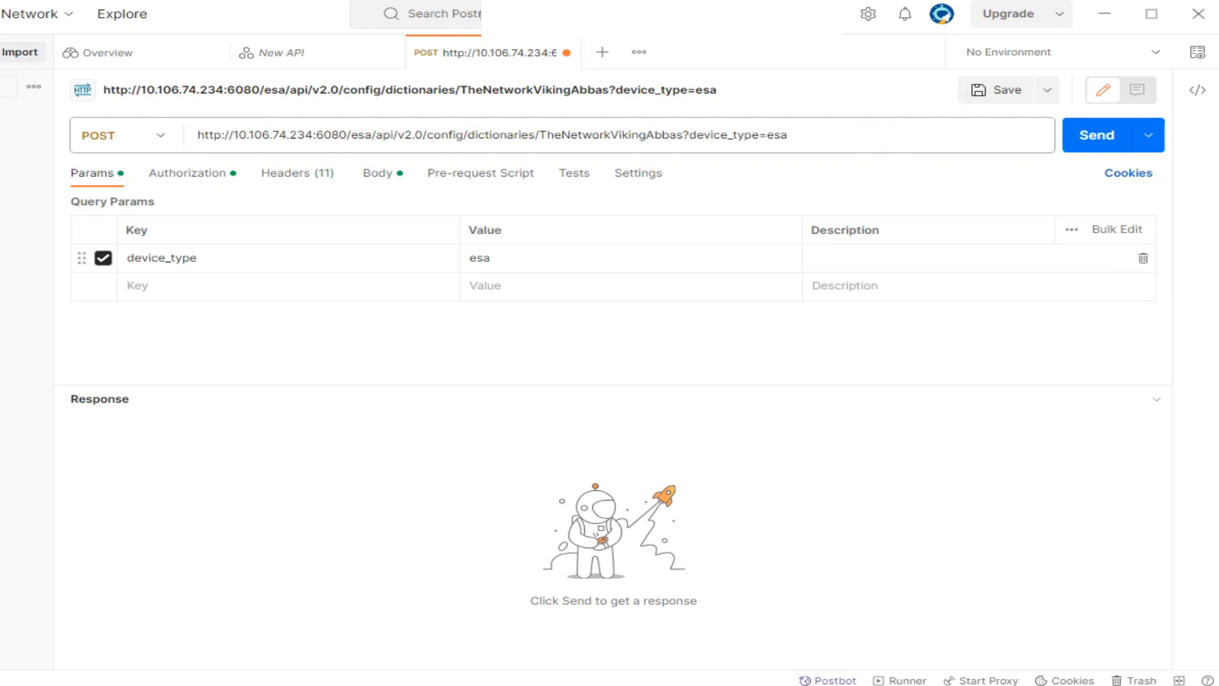
Show the Authorization tab's Basic Auth type with its username admin and password fields.
click(187, 173)
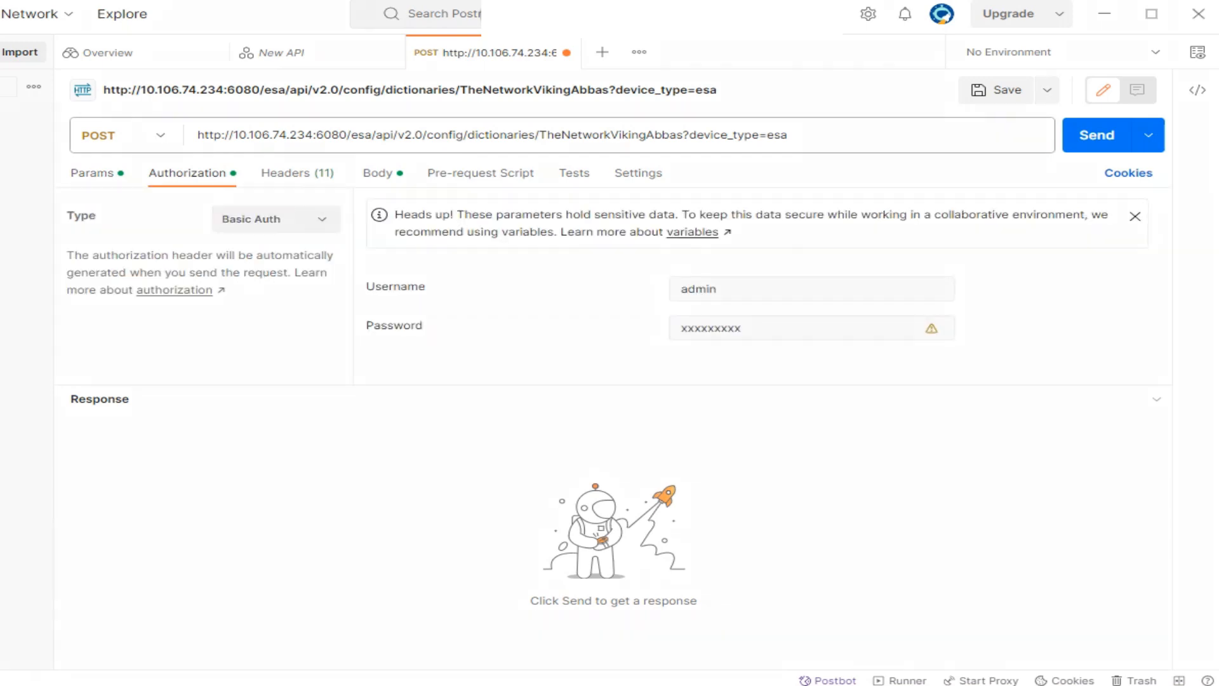
drag(194, 196, 326, 200)
mouse_move(183, 99)
mouse_down()
mouse_move(183, 162)
mouse_move(216, 136)
mouse_move(186, 160)
mouse_move(198, 246)
mouse_move(309, 245)
mouse_move(346, 210)
mouse_move(286, 198)
mouse_up()
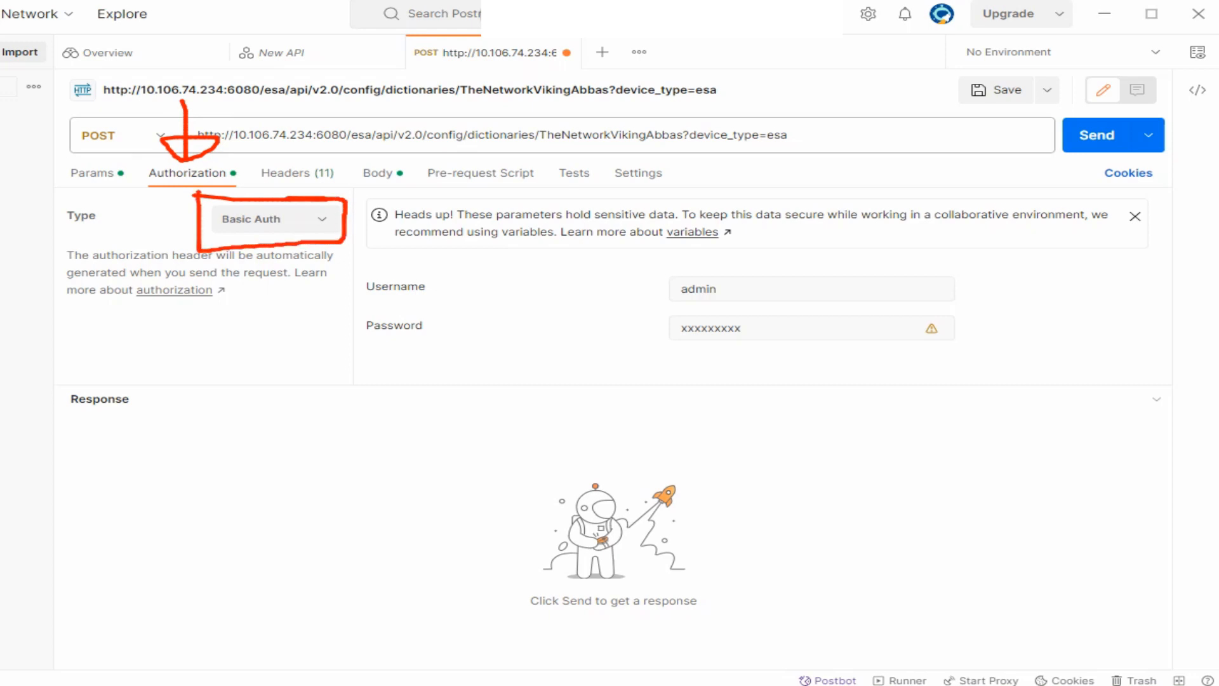
mouse_move(656, 279)
mouse_down()
mouse_move(679, 302)
mouse_move(789, 238)
mouse_up()
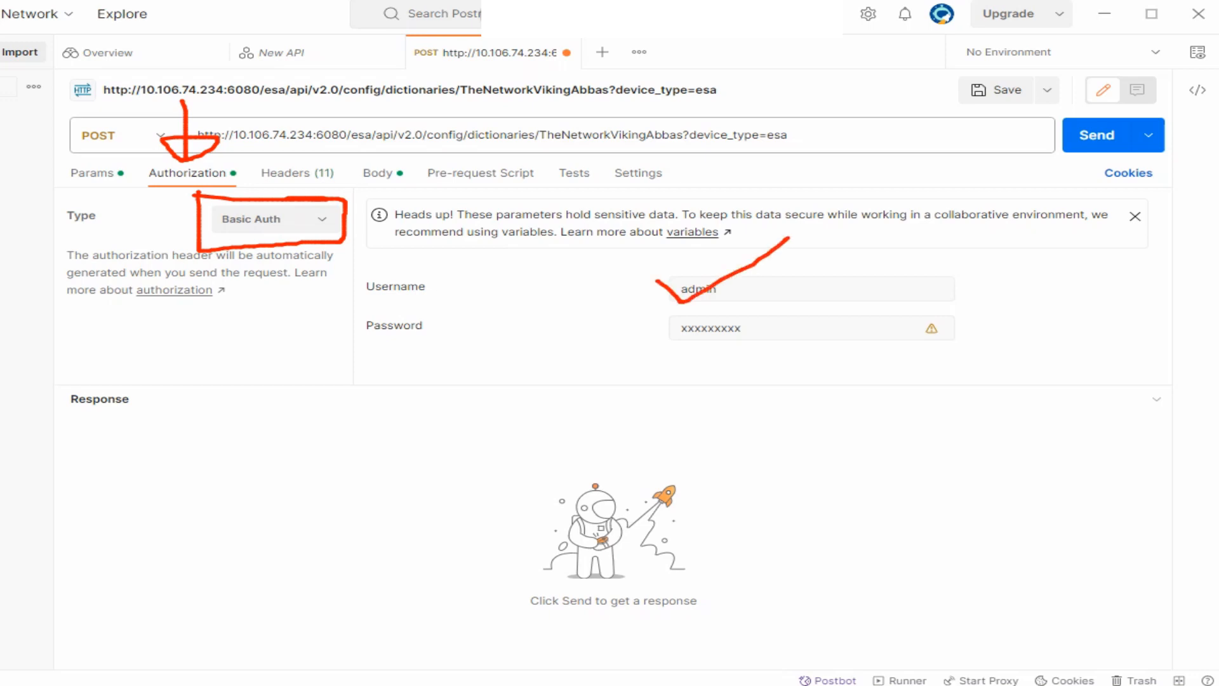
drag(651, 325, 759, 302)
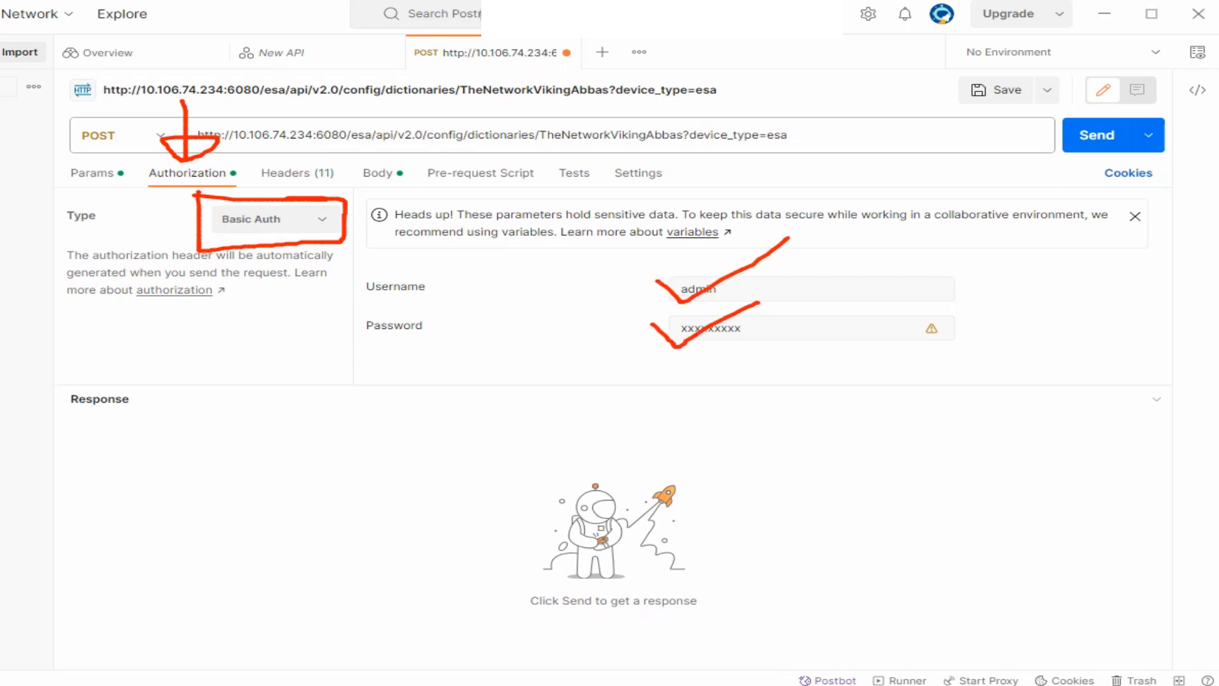
key(Escape)
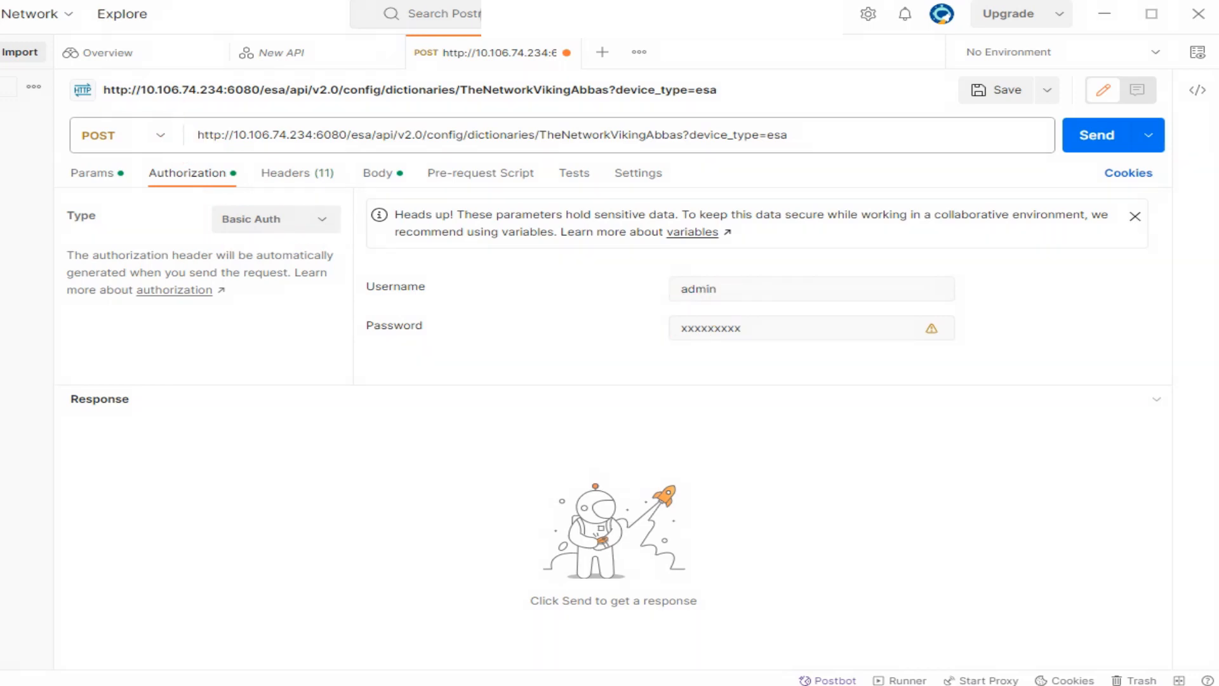
Replace the Basic Auth password field's contents with new text, trimming the last character.
click(744, 328)
key(ctrl+a)
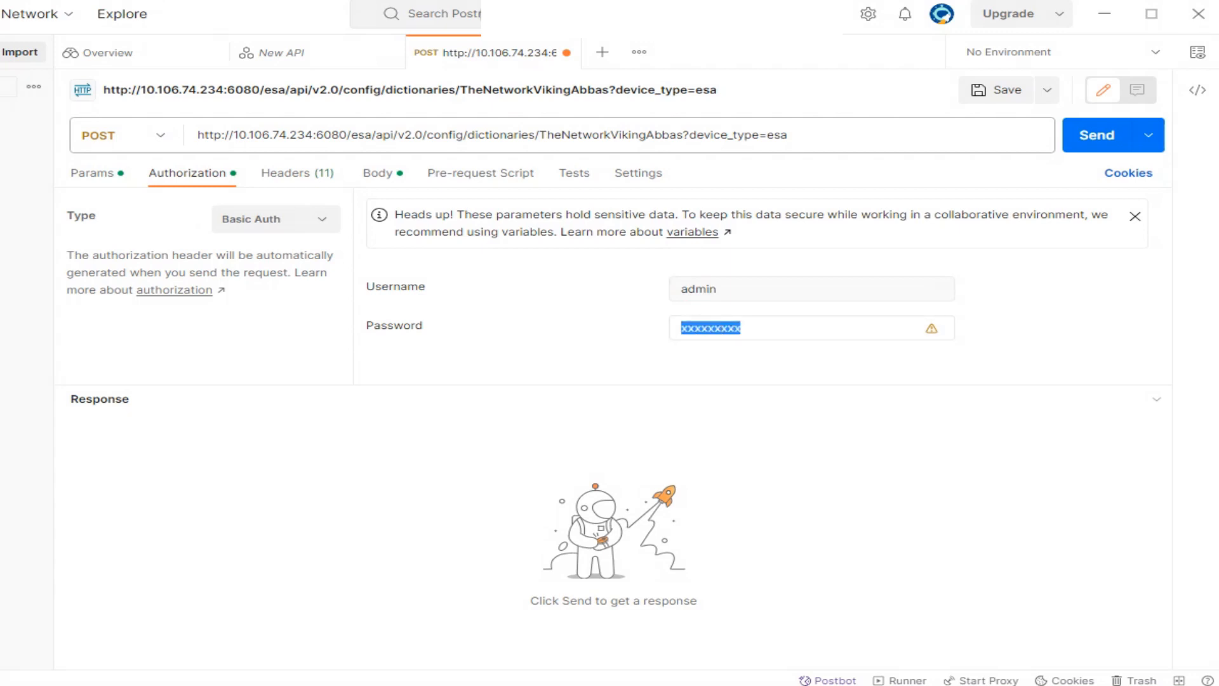
text(testasds)
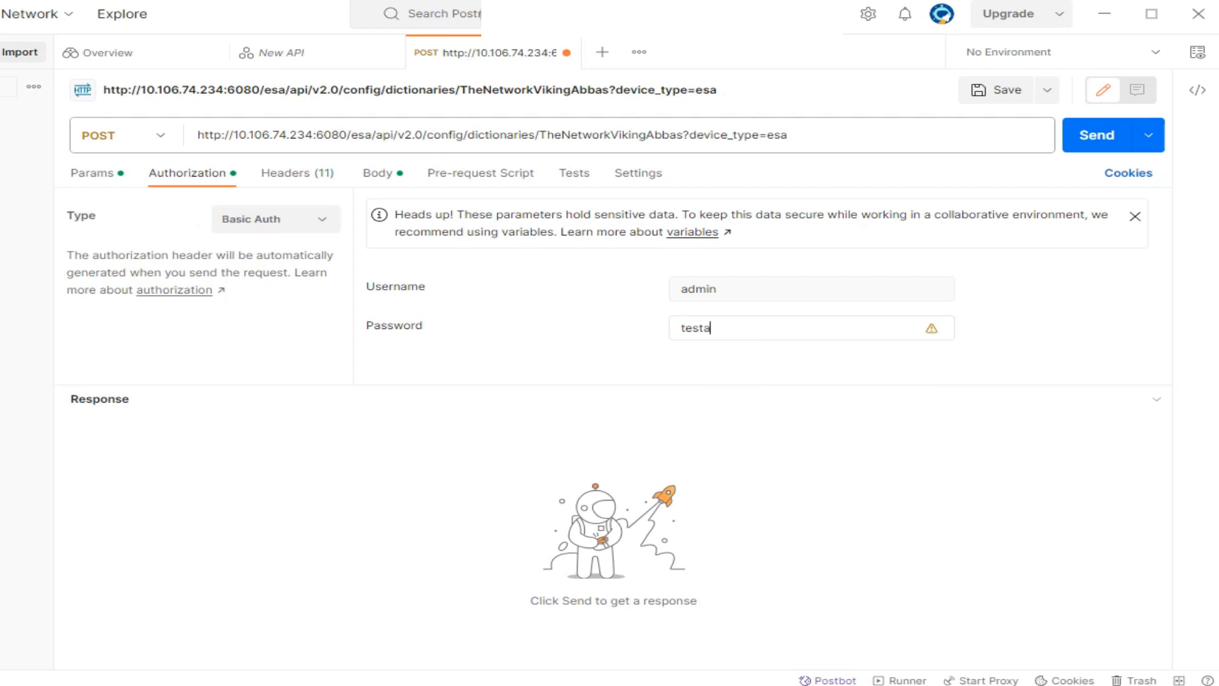
key(BackSpace)
key(BackSpace)
key(BackSpace)
key(BackSpace)
key(BackSpace)
key(BackSpace)
key(BackSpace)
key(BackSpace)
click(382, 173)
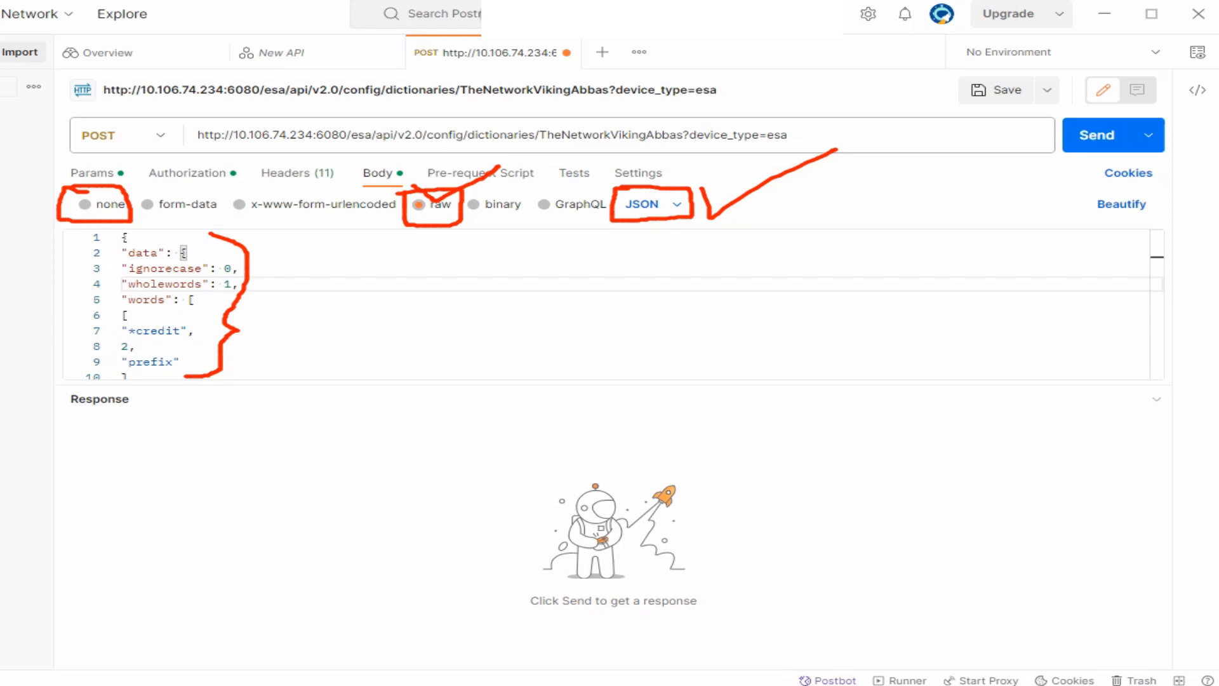
mouse_move(1168, 65)
mouse_down()
mouse_move(1213, 72)
mouse_move(1213, 113)
mouse_move(1159, 109)
mouse_move(1174, 66)
mouse_up()
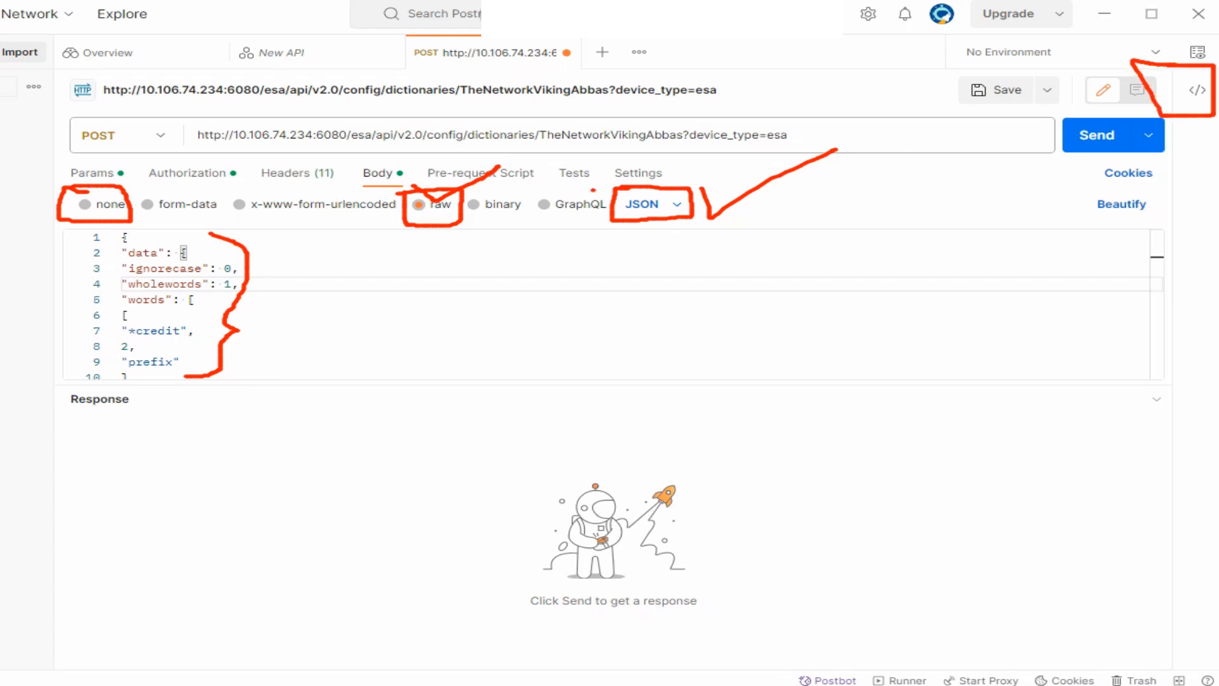
mouse_move(592, 190)
mouse_down()
mouse_move(657, 189)
mouse_move(715, 151)
mouse_up()
key(Escape)
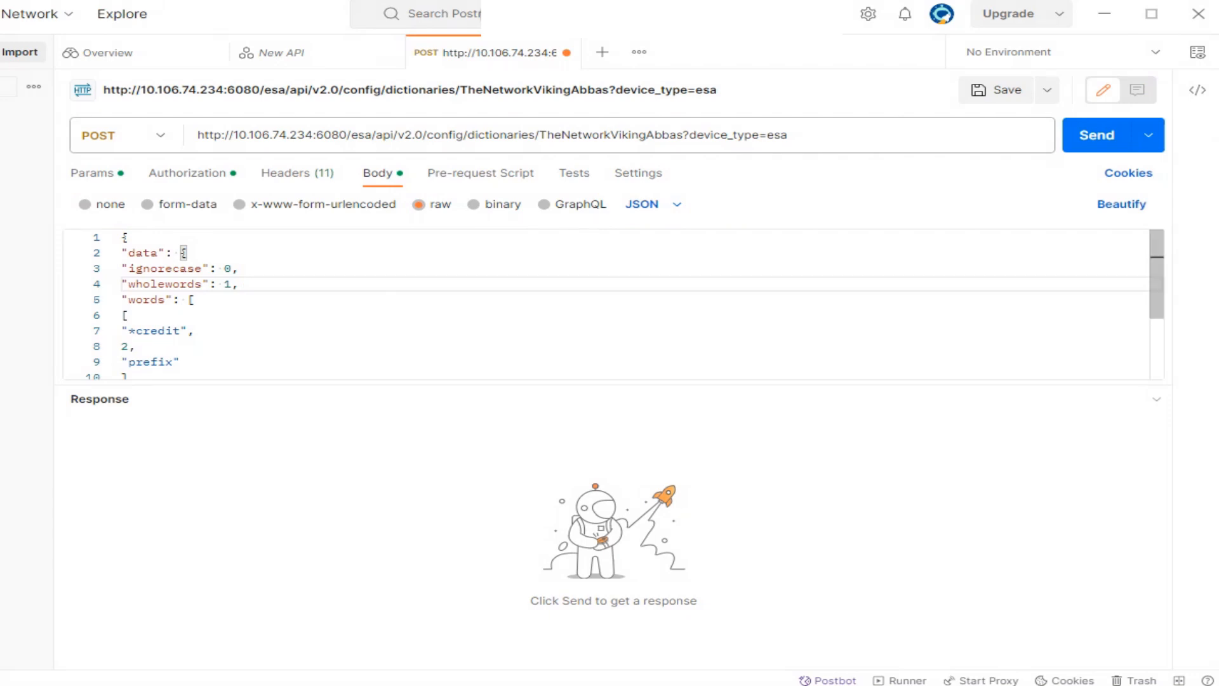
key(ctrl+a)
scroll(606, 303, down, 3)
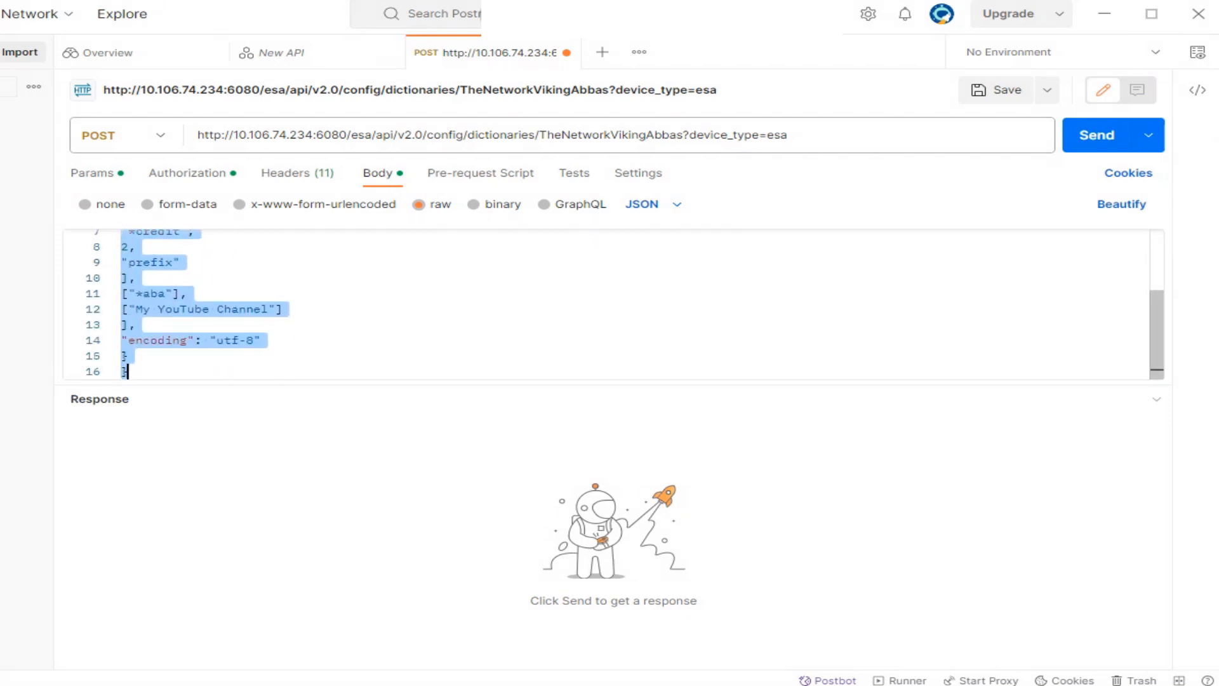
scroll(606, 303, up, 3)
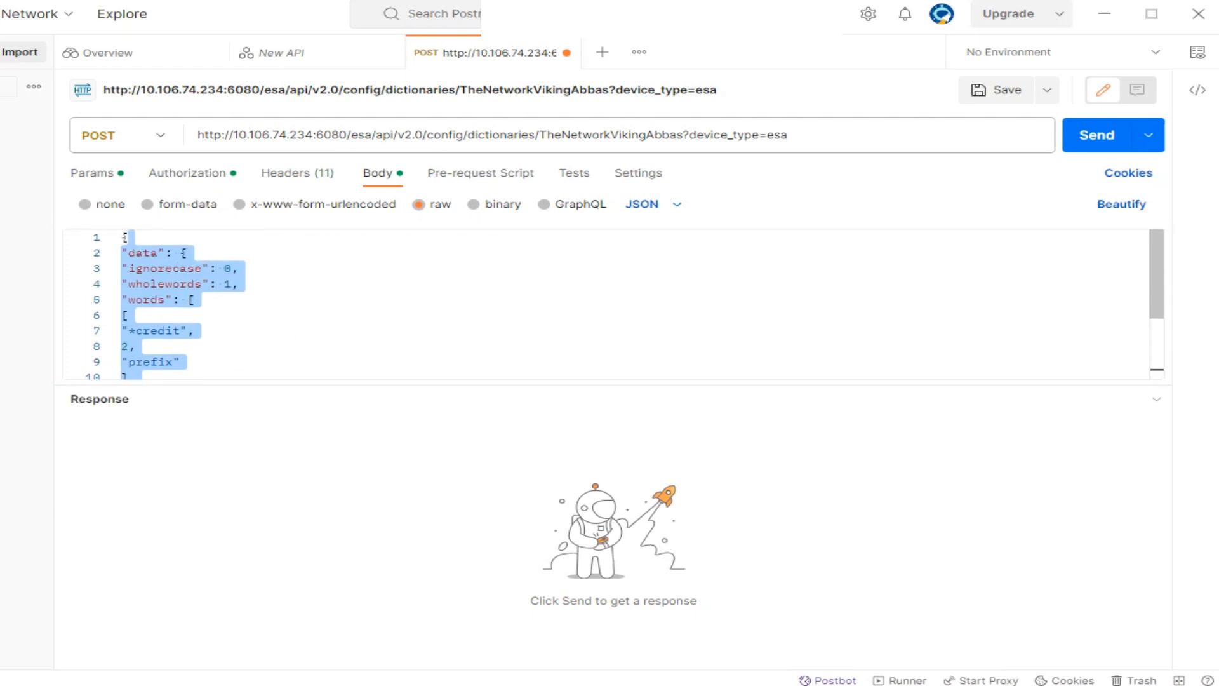
click(185, 253)
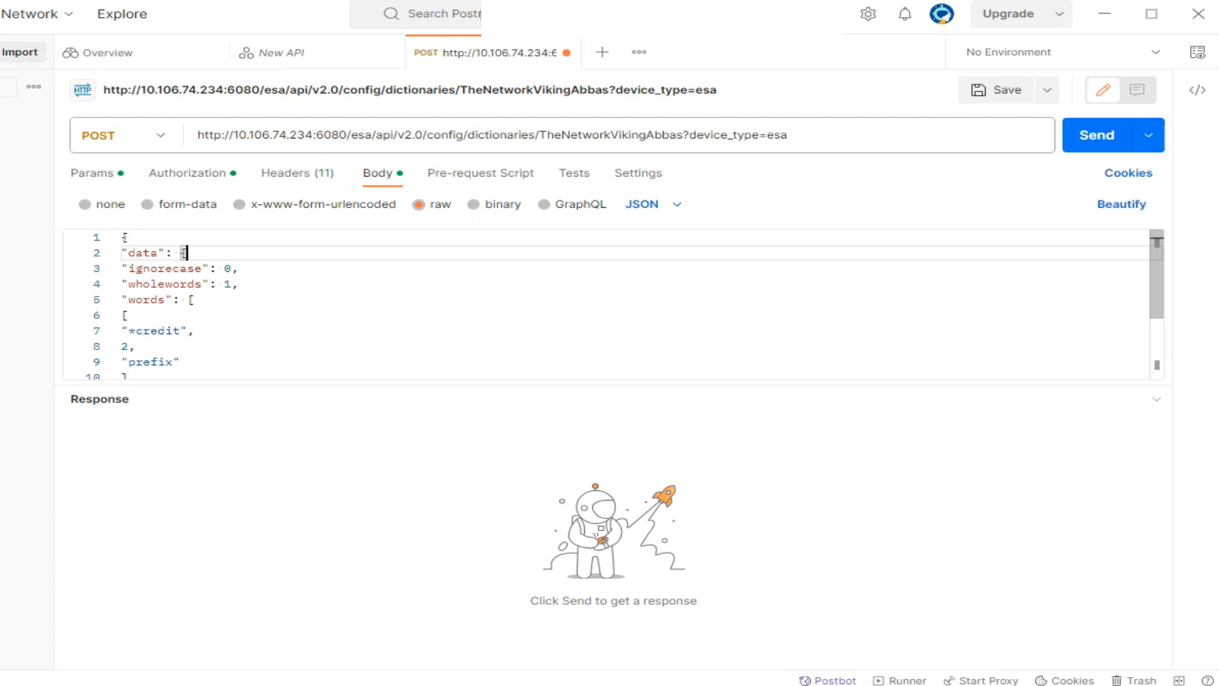
drag(121, 268, 238, 269)
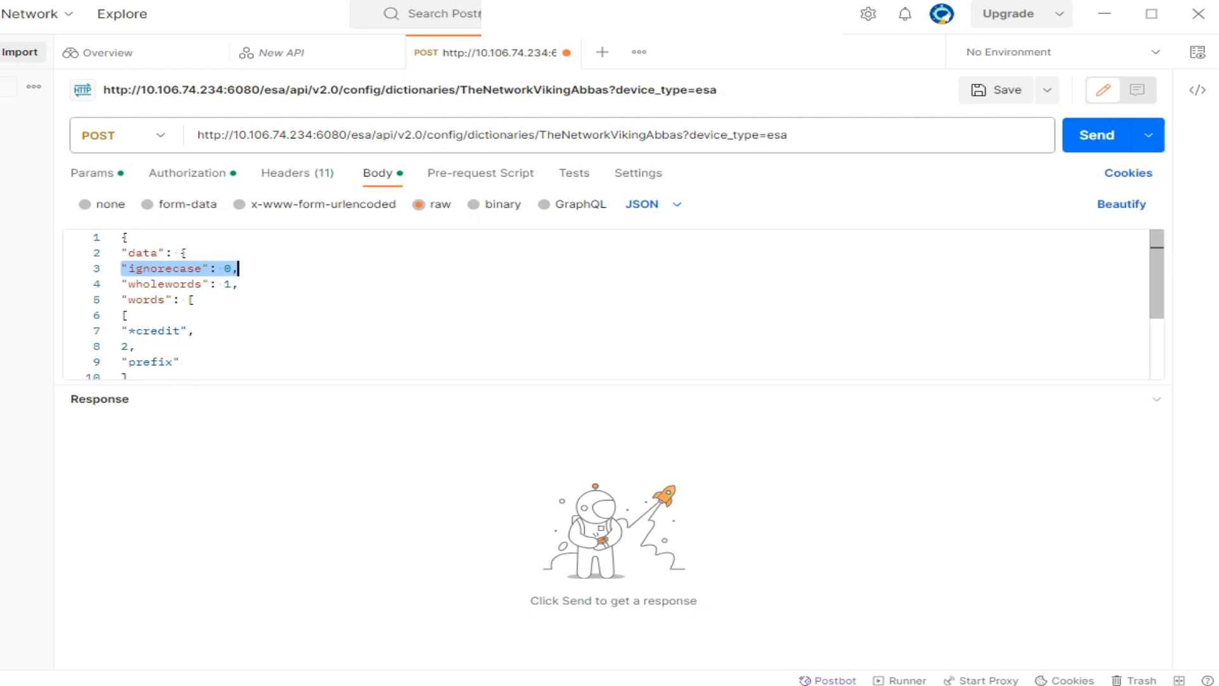
drag(127, 284, 238, 284)
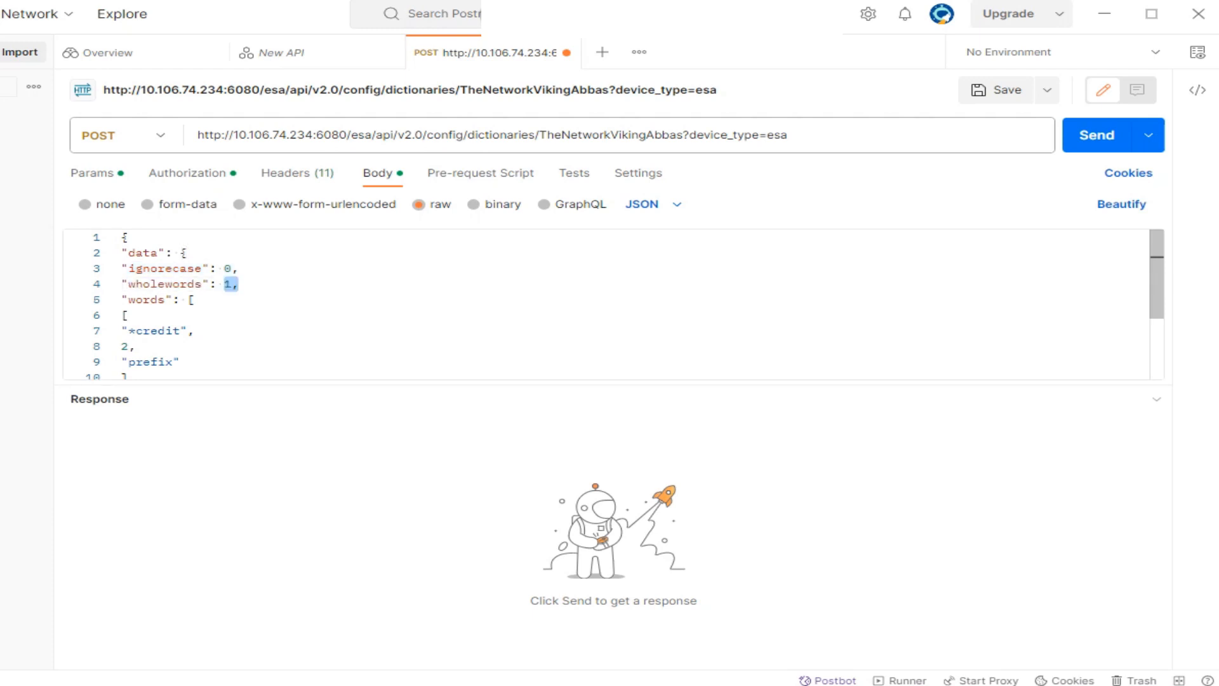
scroll(603, 305, down, 2)
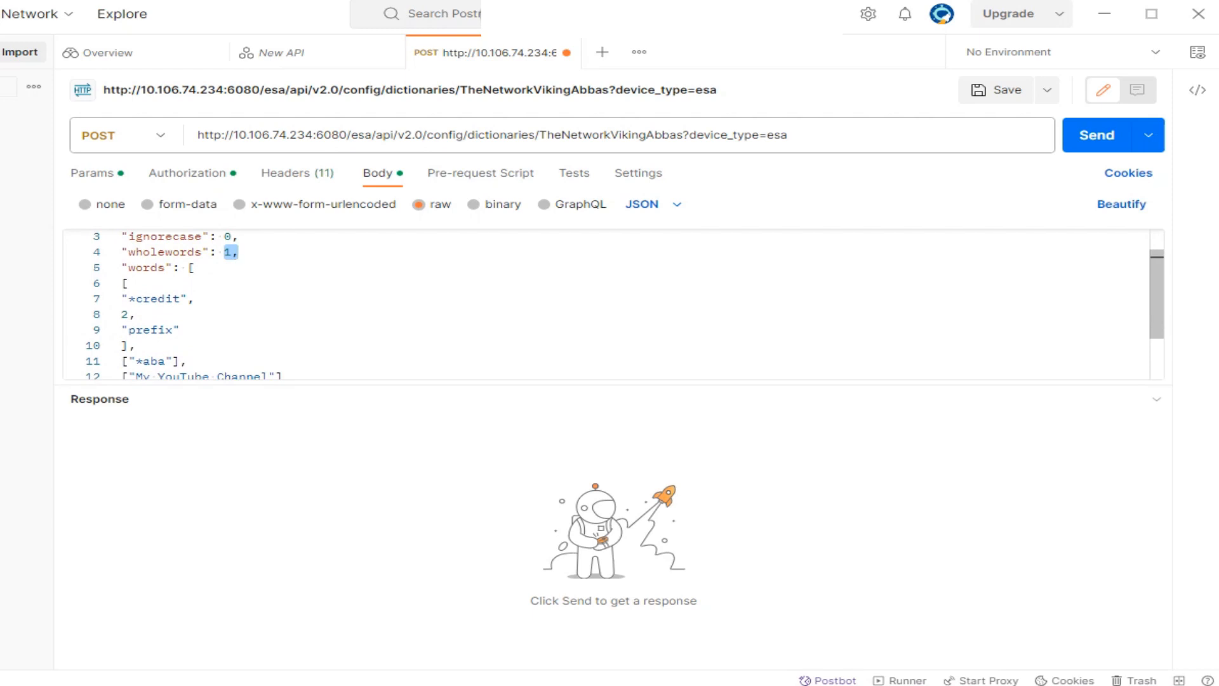
drag(121, 267, 186, 356)
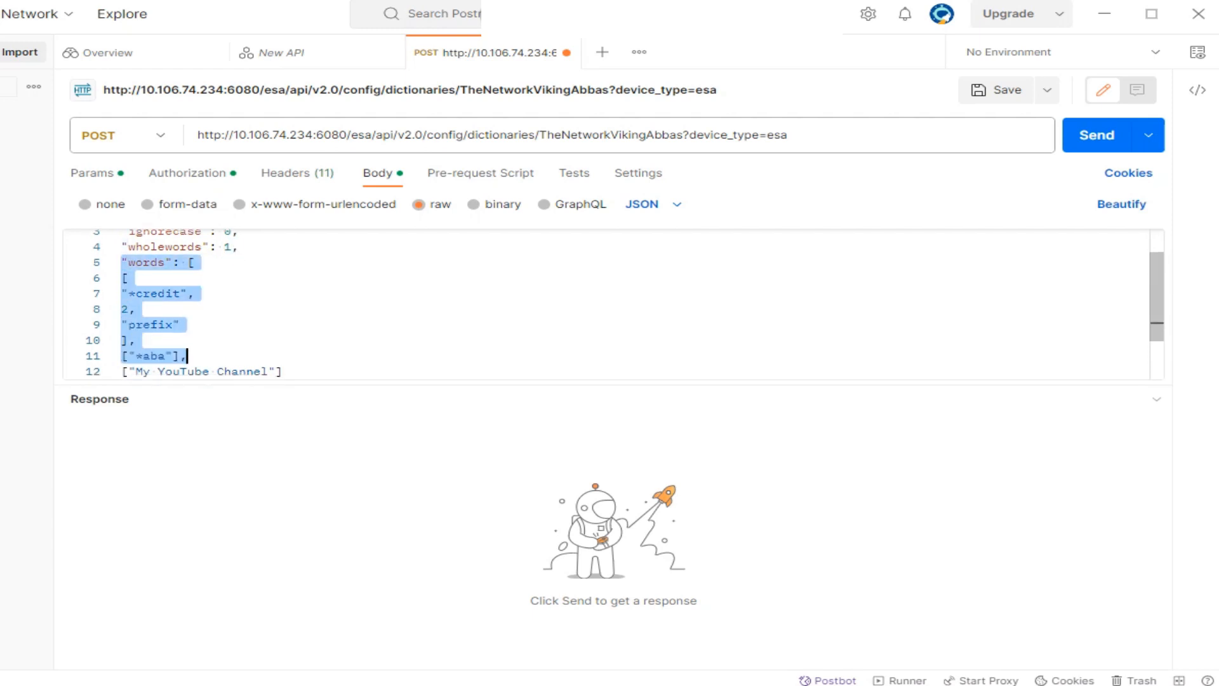
scroll(603, 305, down, 1)
scroll(603, 305, down, 1)
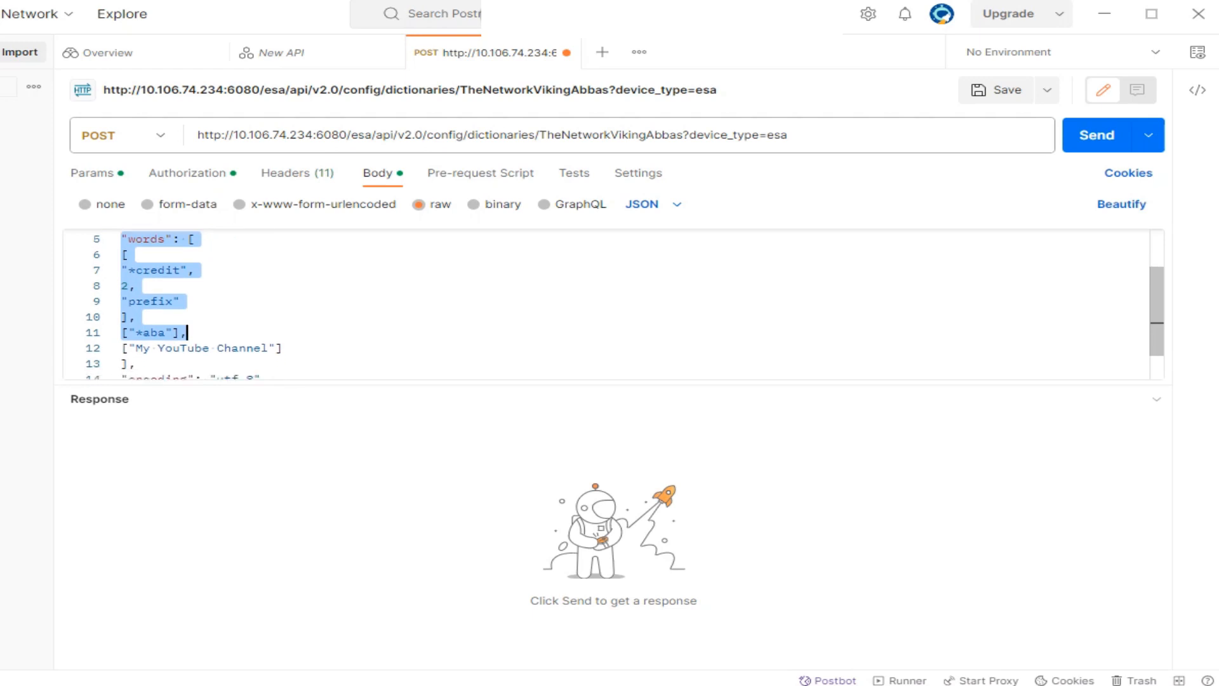
drag(121, 270, 135, 270)
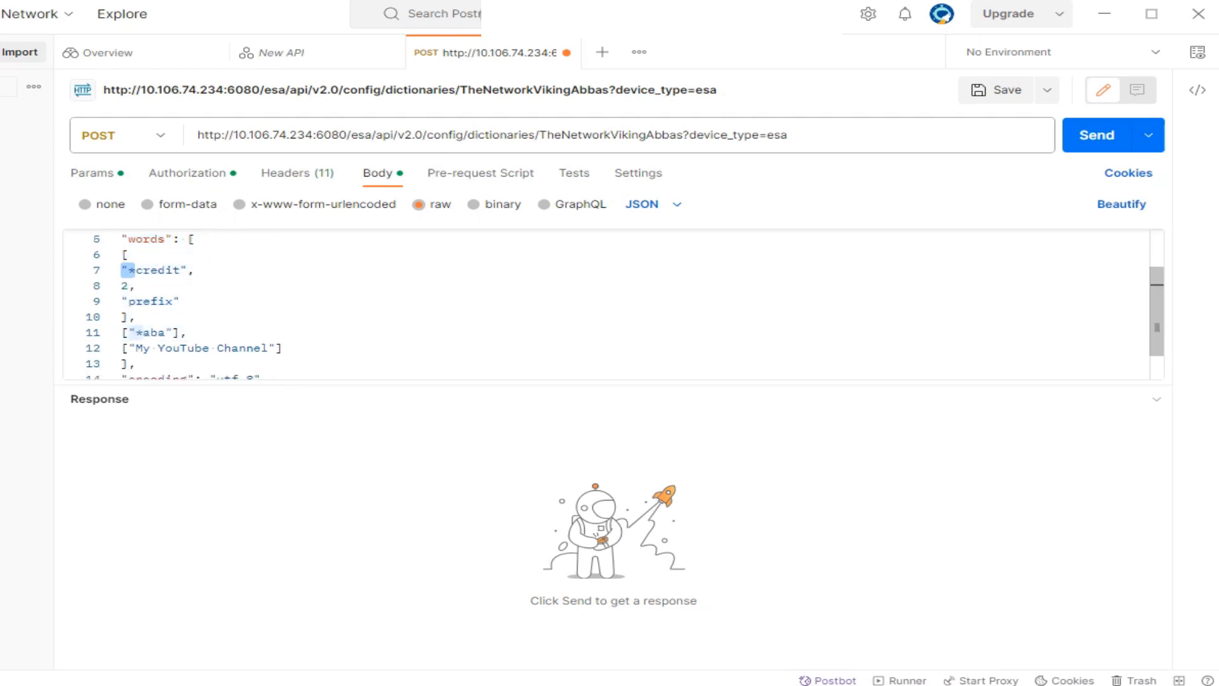
double_click(158, 270)
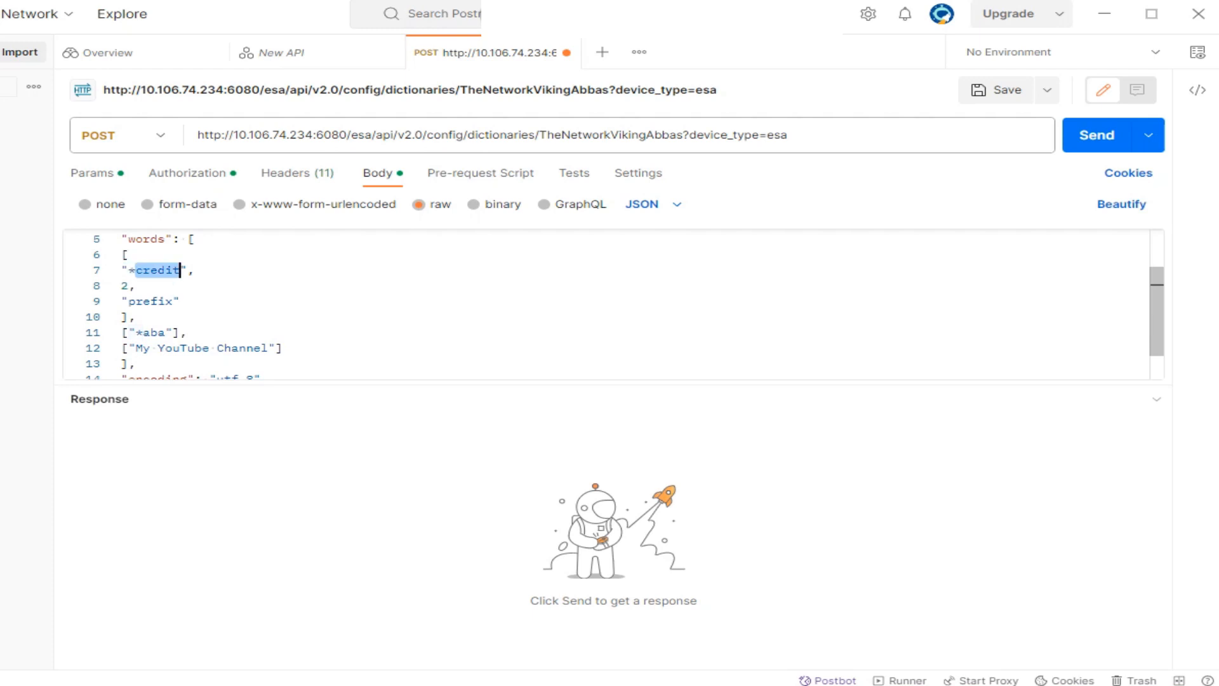
click(128, 270)
drag(128, 270, 134, 270)
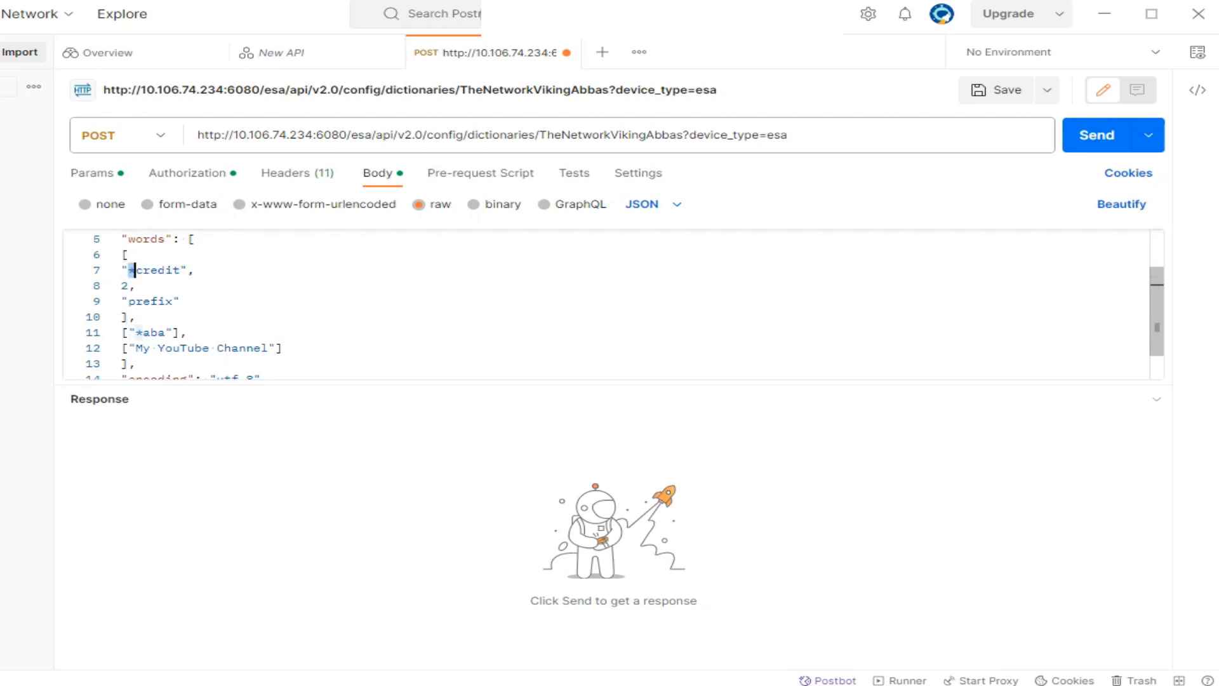
drag(135, 332, 142, 332)
scroll(603, 305, down, 2)
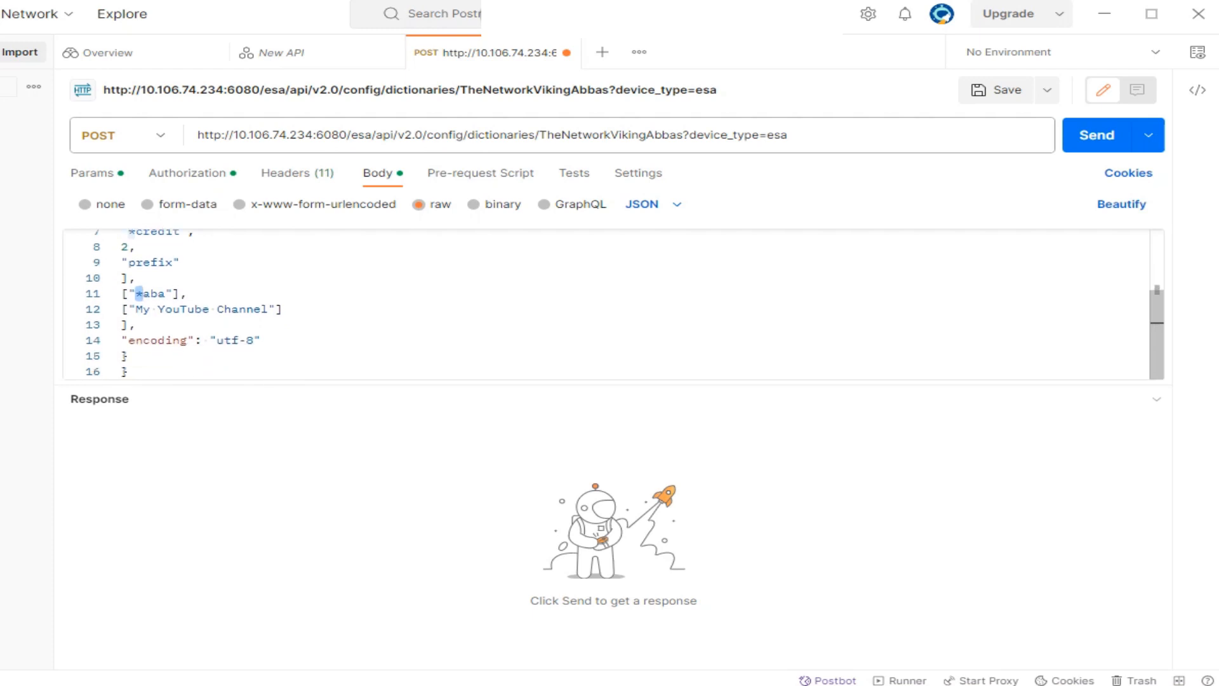
drag(282, 308, 121, 309)
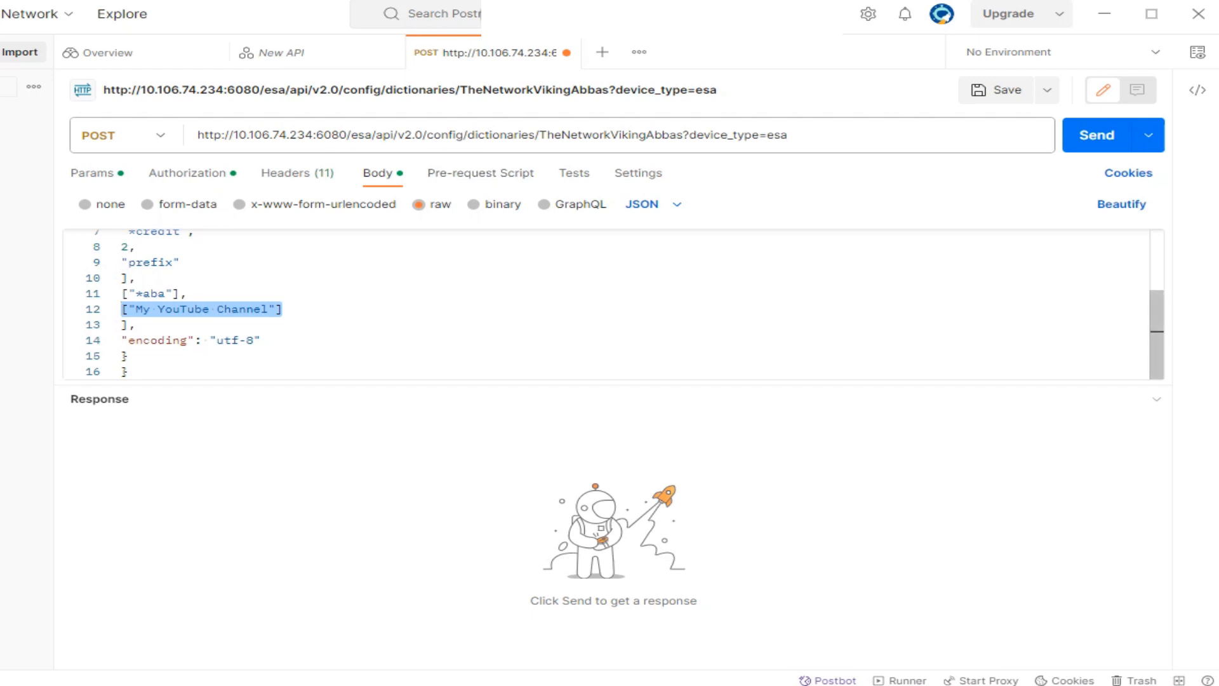
scroll(202, 309, up, 3)
click(194, 330)
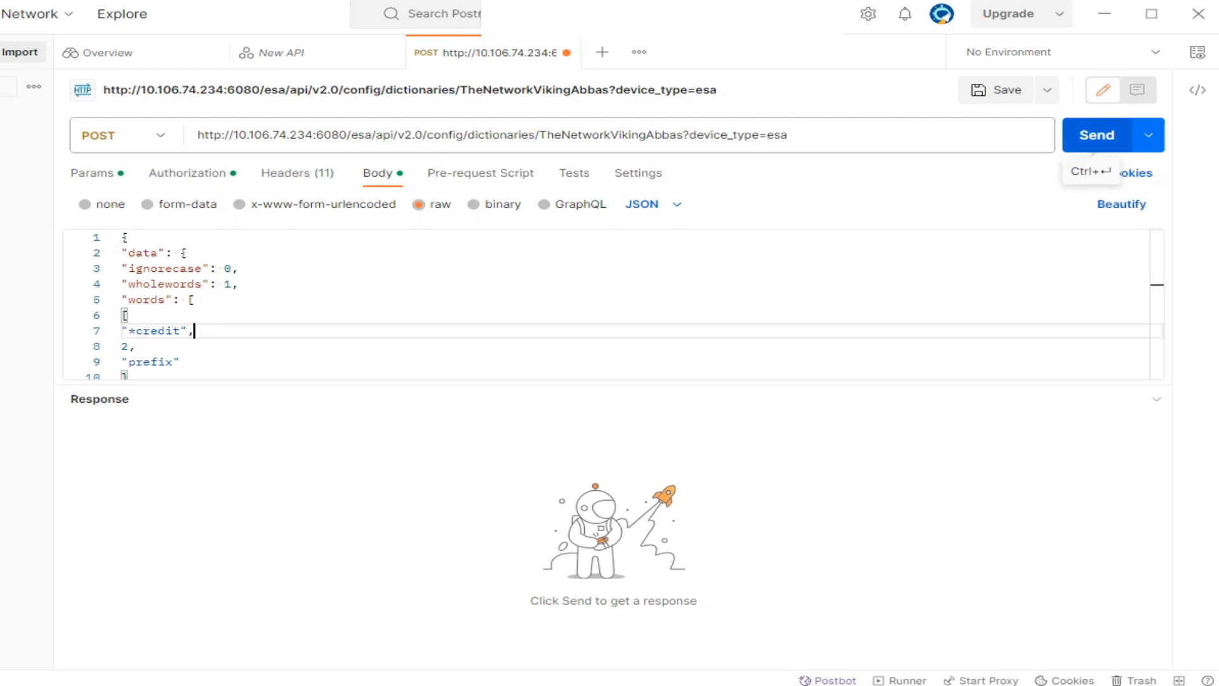
Send the POST request, receive 401 Unauthorized, and return to the Authorization settings.
click(1096, 135)
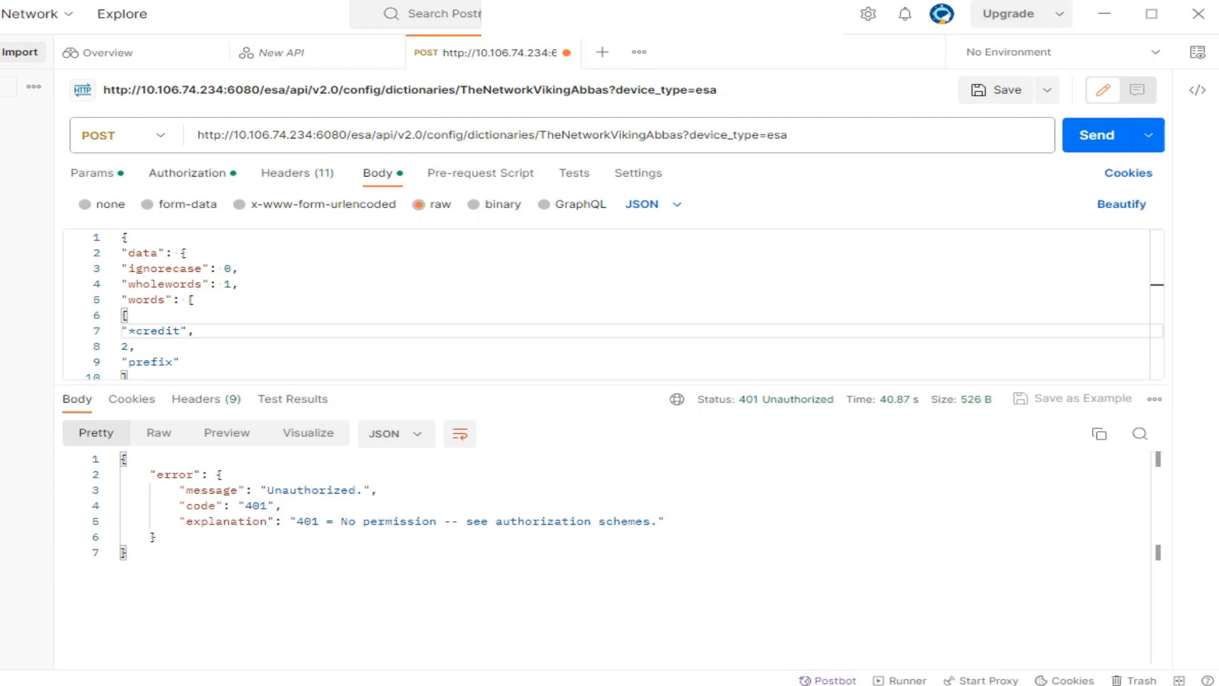
click(188, 173)
click(812, 327)
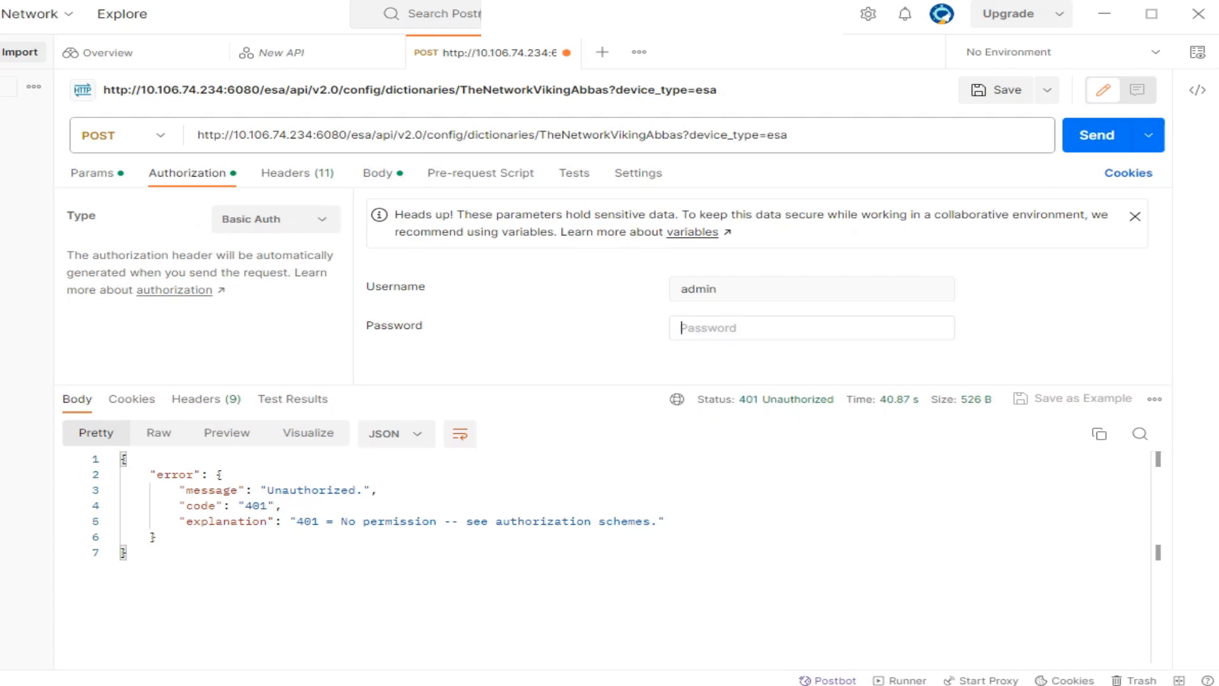
drag(180, 489, 665, 520)
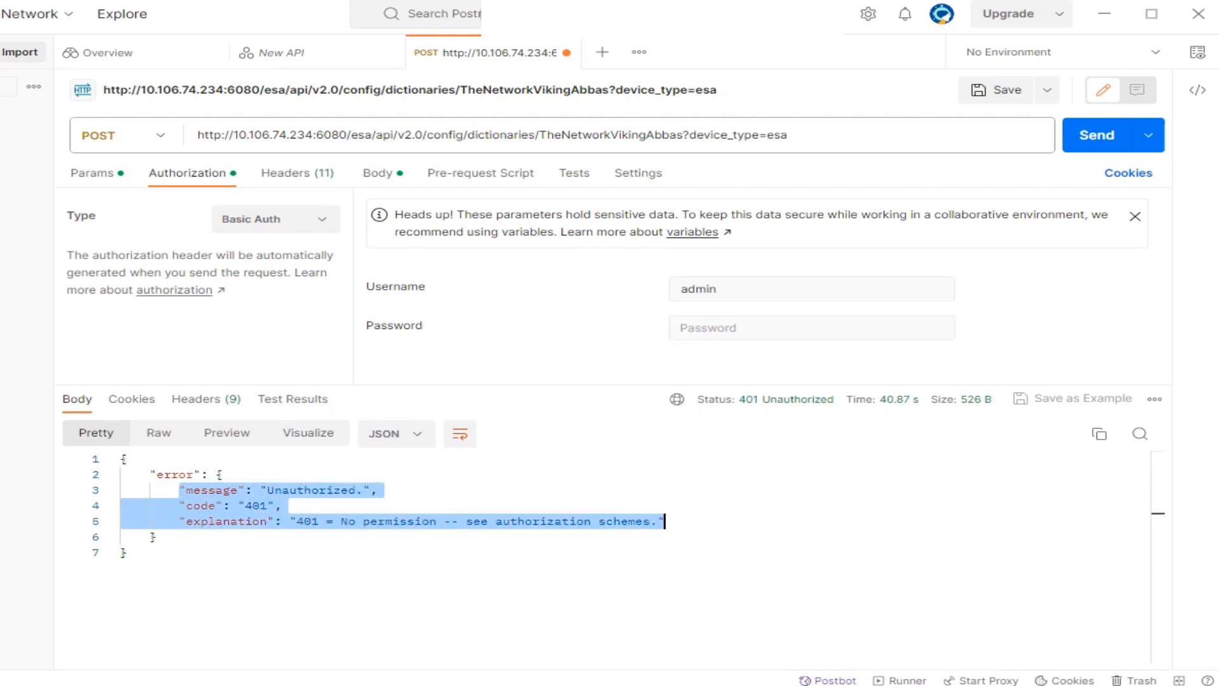
click(252, 505)
drag(231, 505, 378, 490)
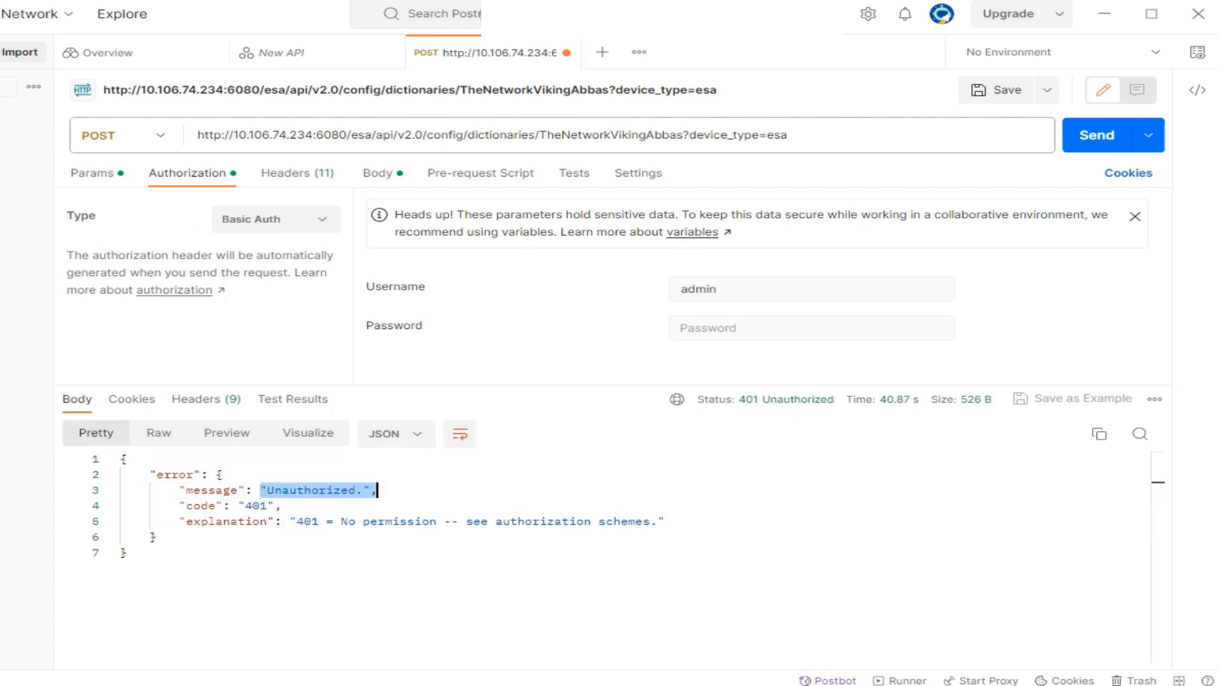
drag(274, 521, 531, 521)
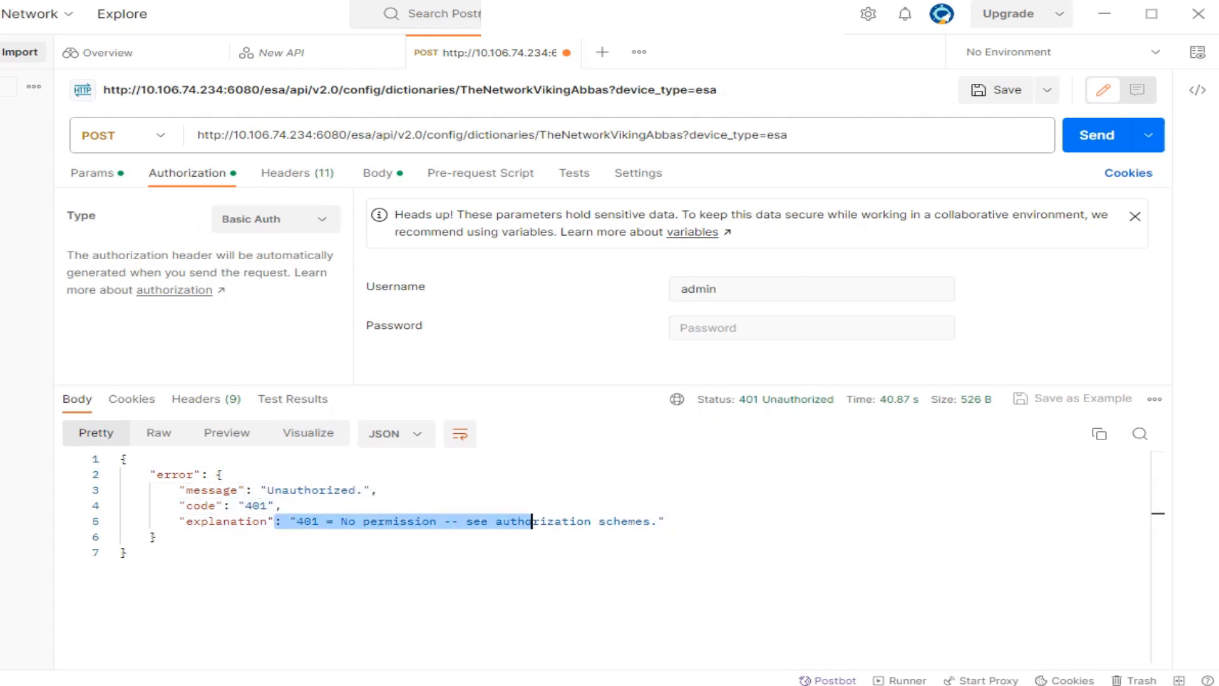
click(698, 327)
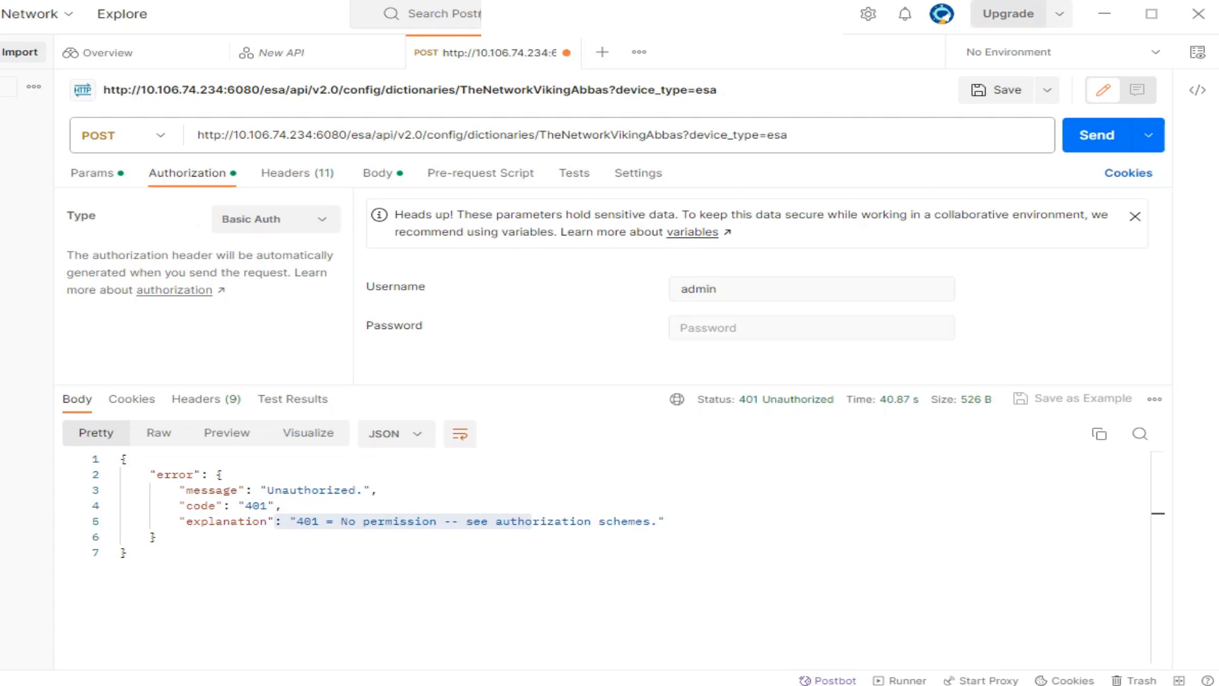
click(378, 174)
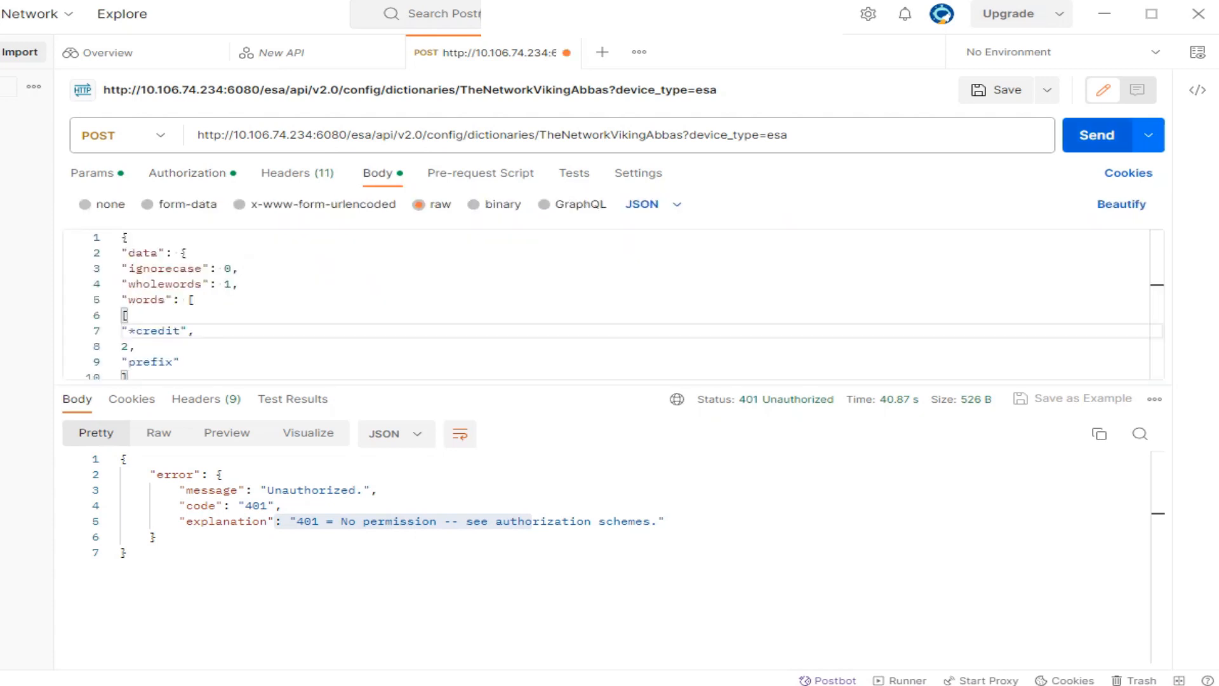
Resend the request and point out the 201 Created 'Added Successfully' response.
click(1096, 134)
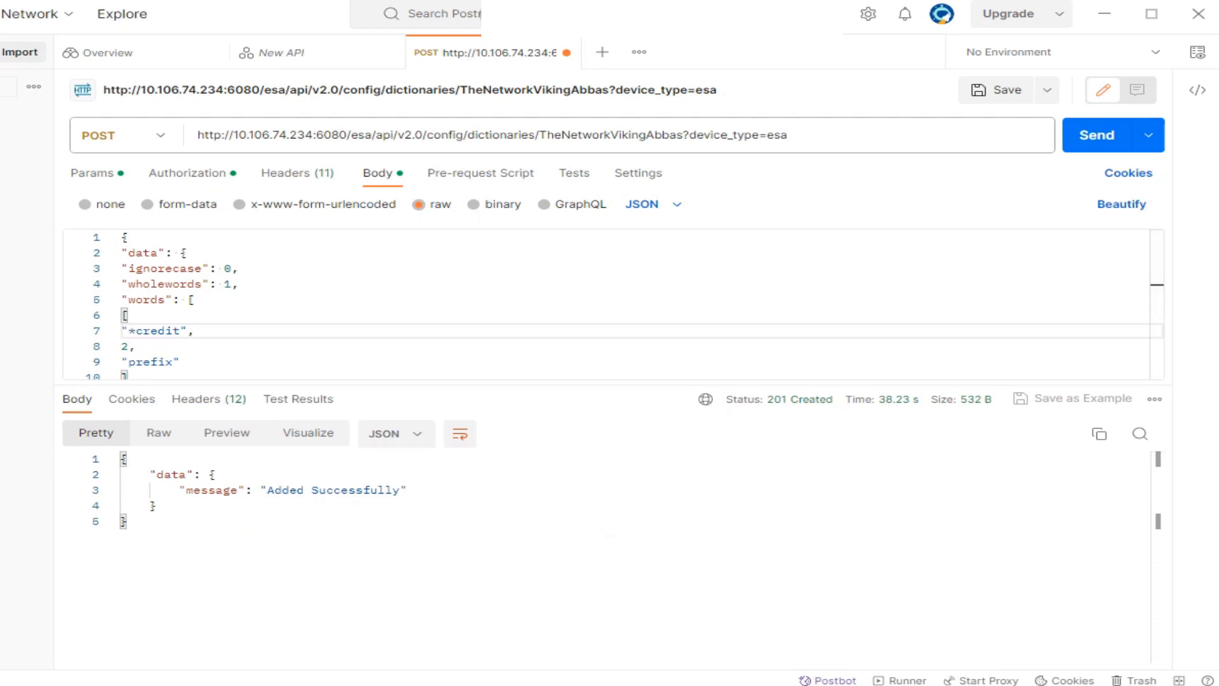
drag(150, 474, 407, 490)
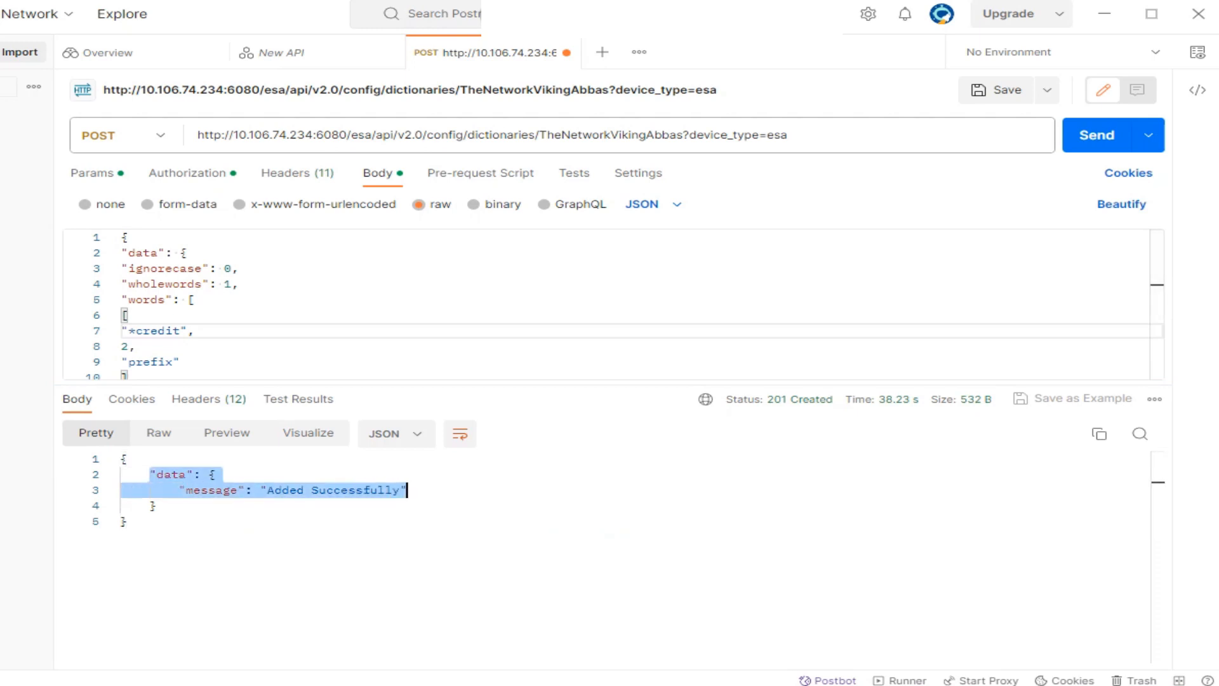
drag(127, 521, 121, 459)
click(340, 490)
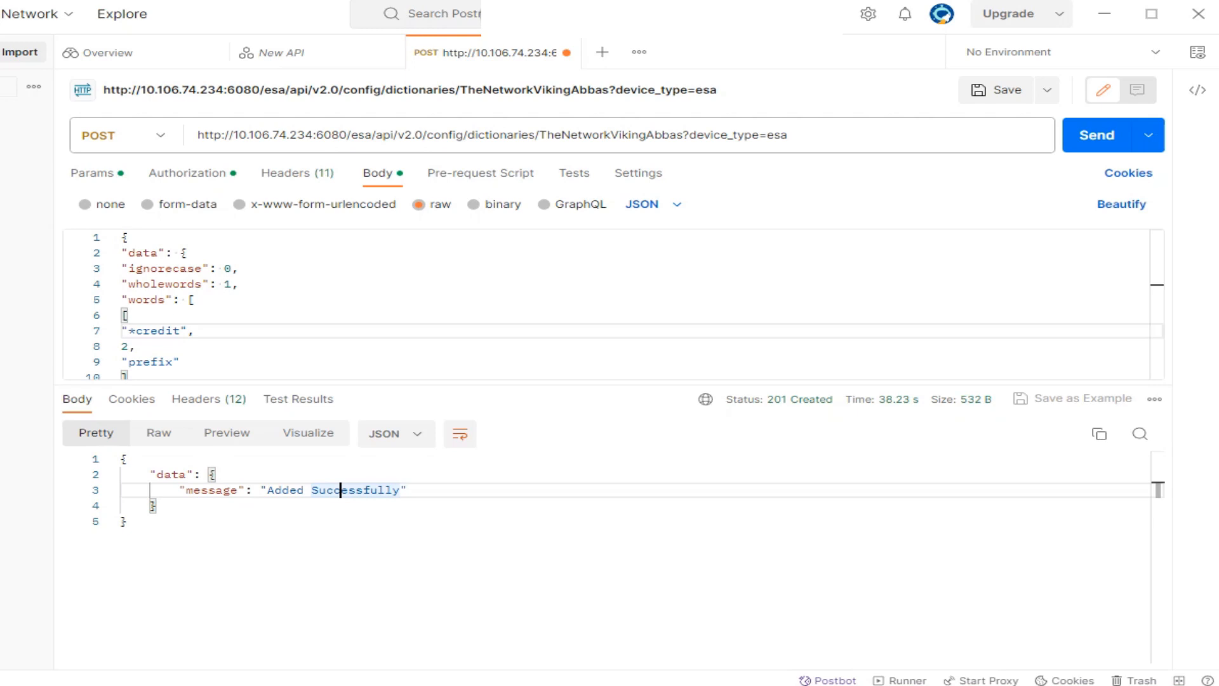
drag(245, 490, 407, 490)
click(407, 490)
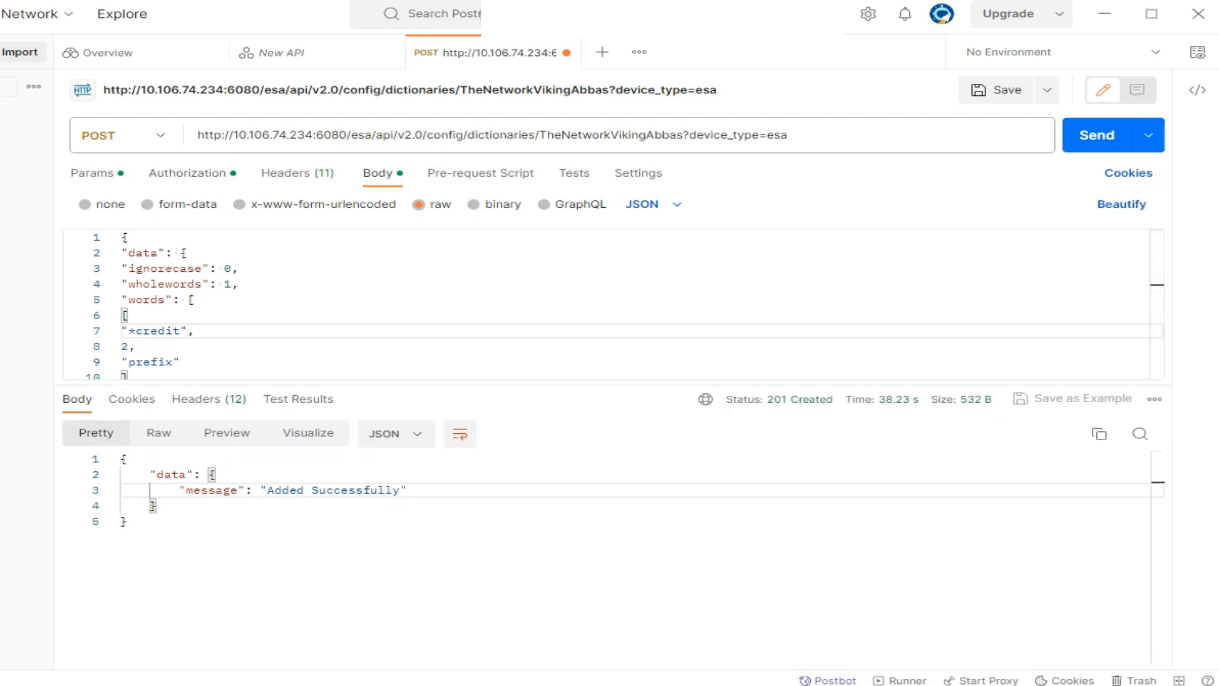
click(126, 135)
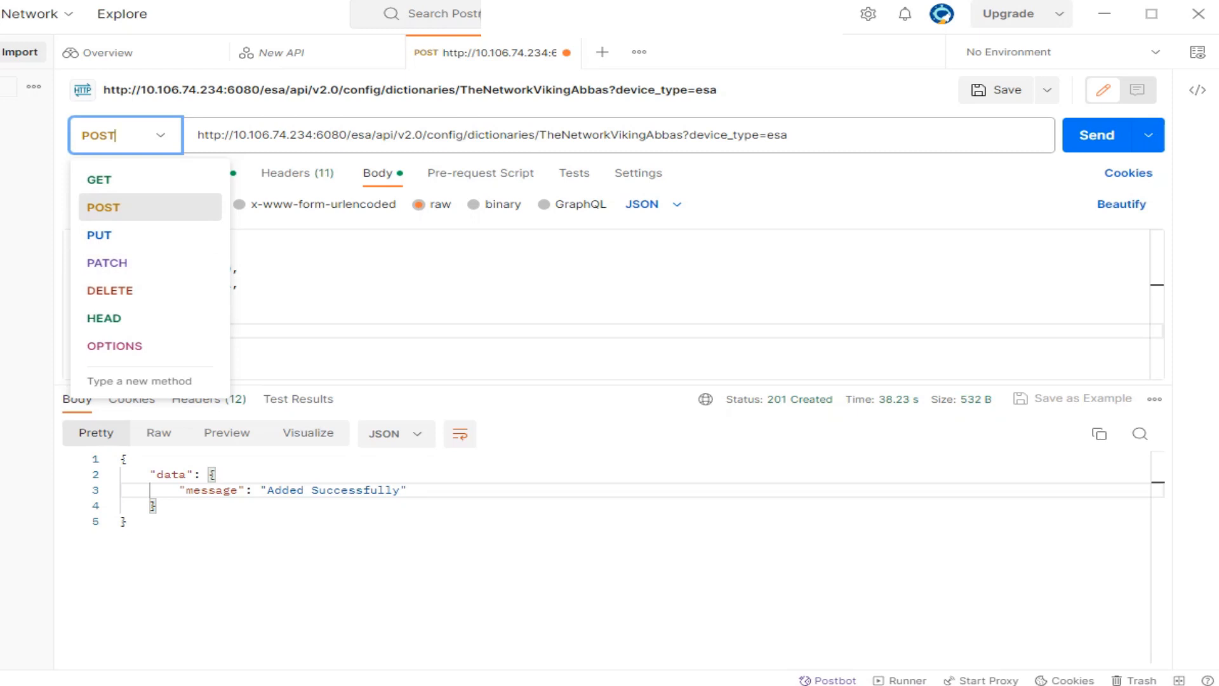
Dismiss the request-method dropdown, keeping the request as POST.
click(129, 522)
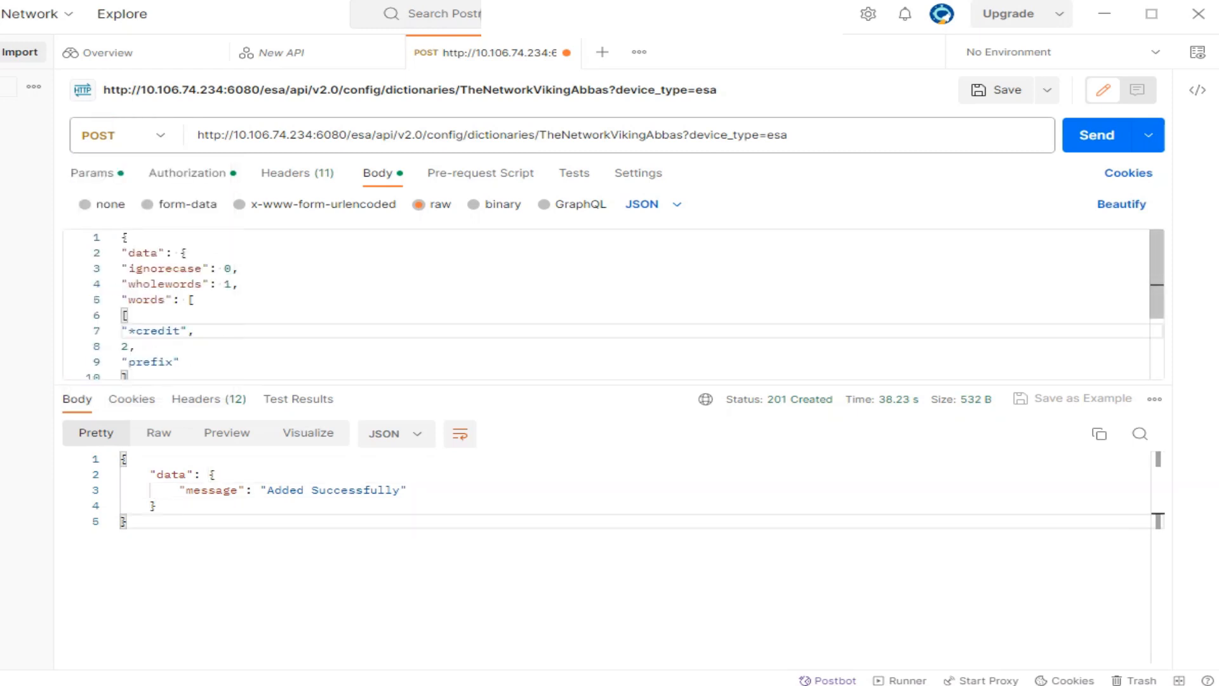